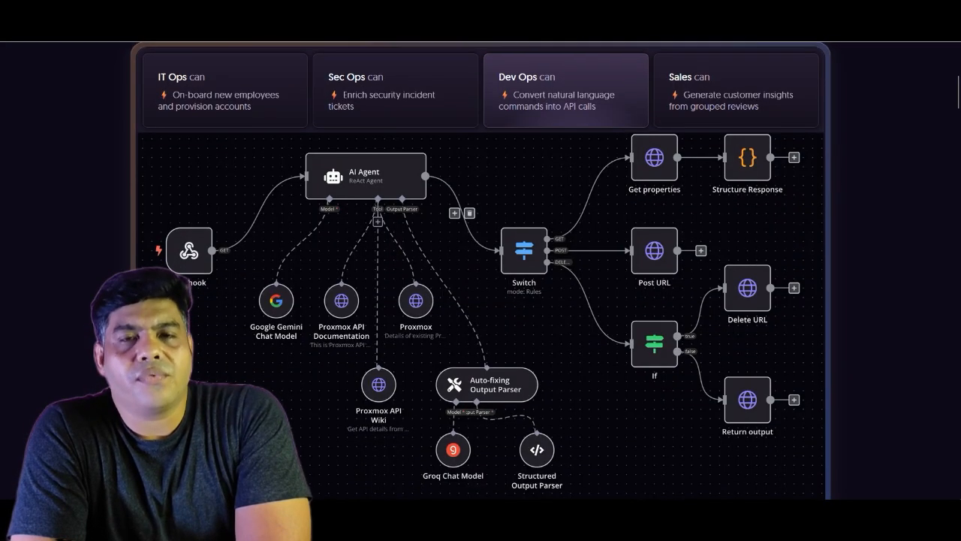
- Scroll the n8n README to the License section and select its fair-code Sustainable Use License sentence
scroll(480, 271, down, 1)
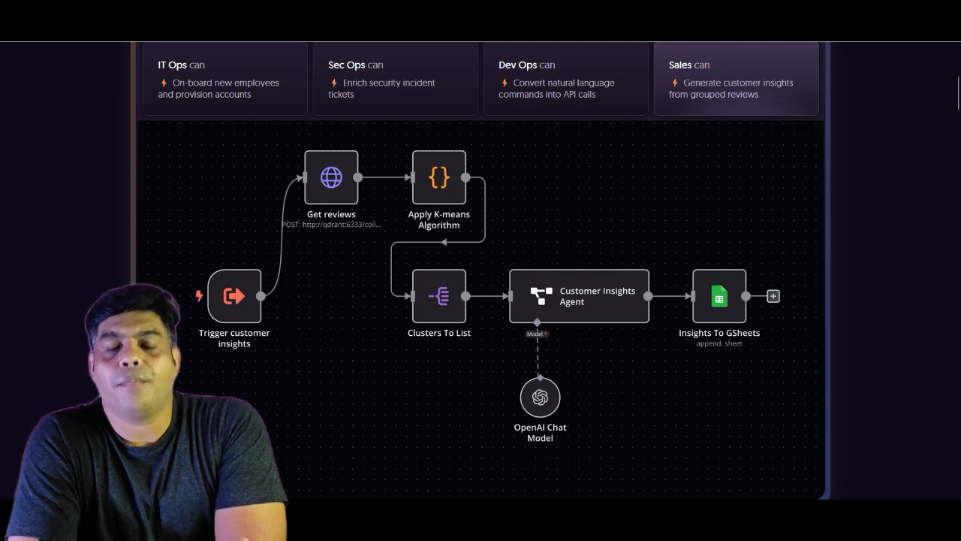
scroll(481, 270, down, 1)
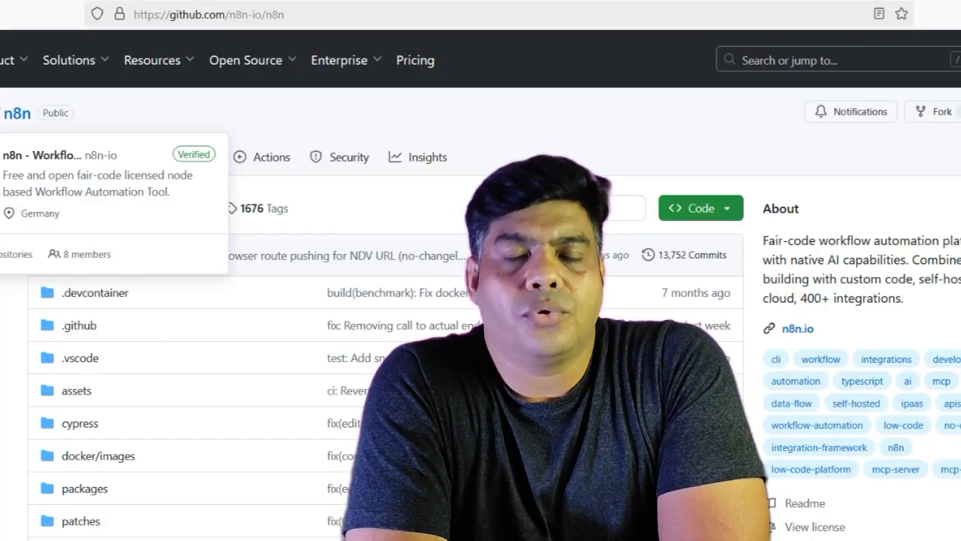
scroll(481, 286, down, 8)
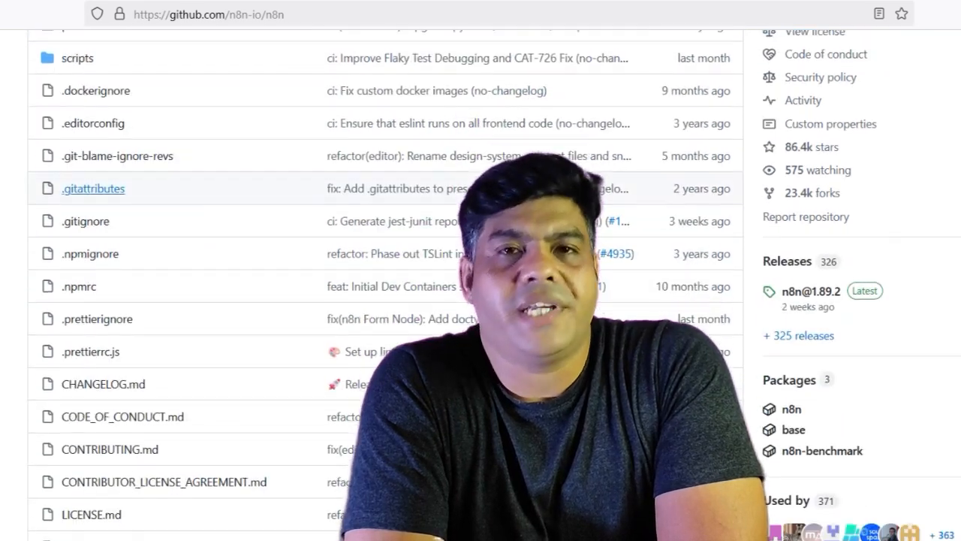
scroll(376, 300, down, 10)
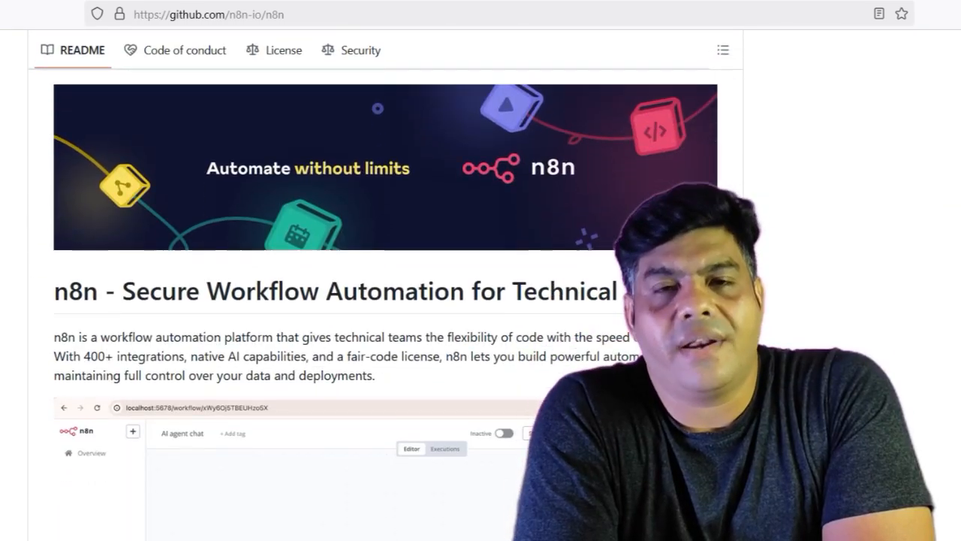
scroll(375, 301, down, 5)
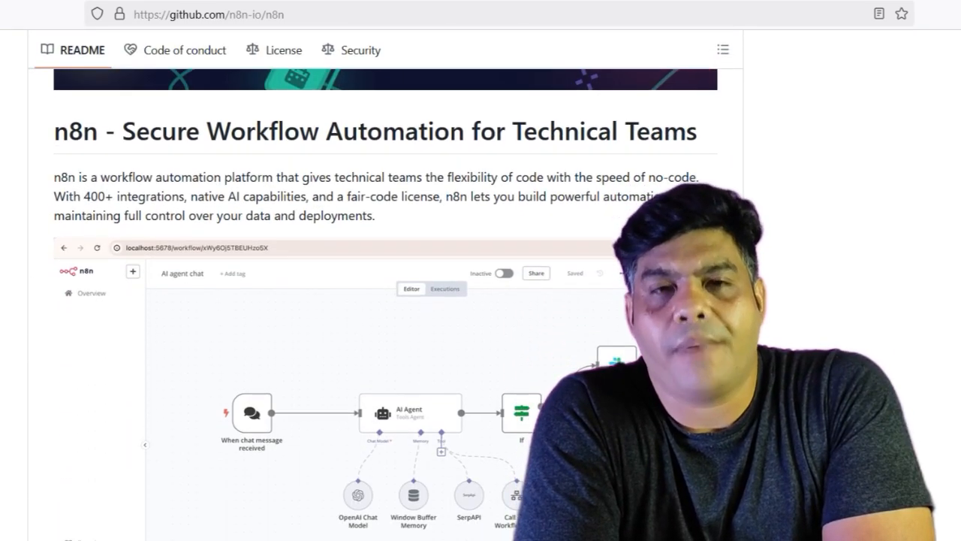
scroll(376, 301, down, 5)
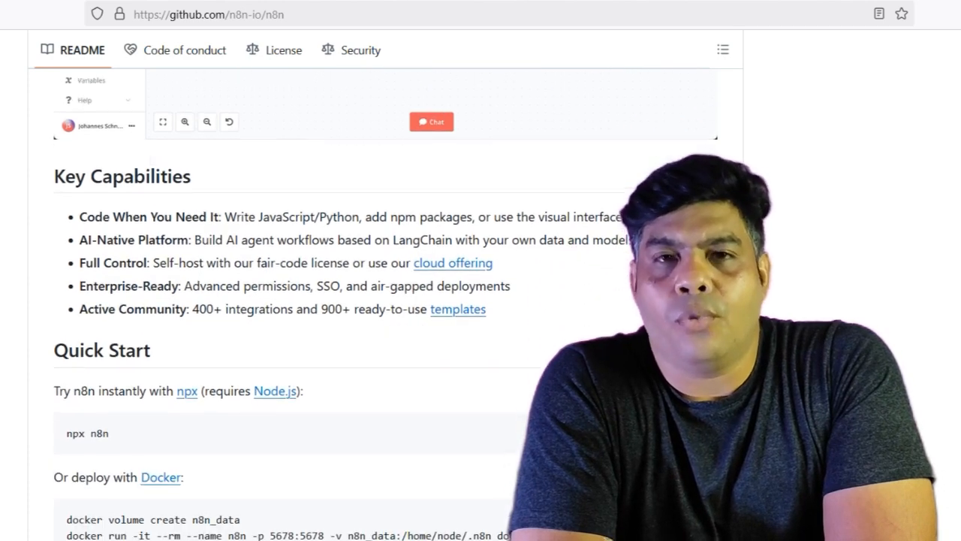
scroll(376, 300, down, 6)
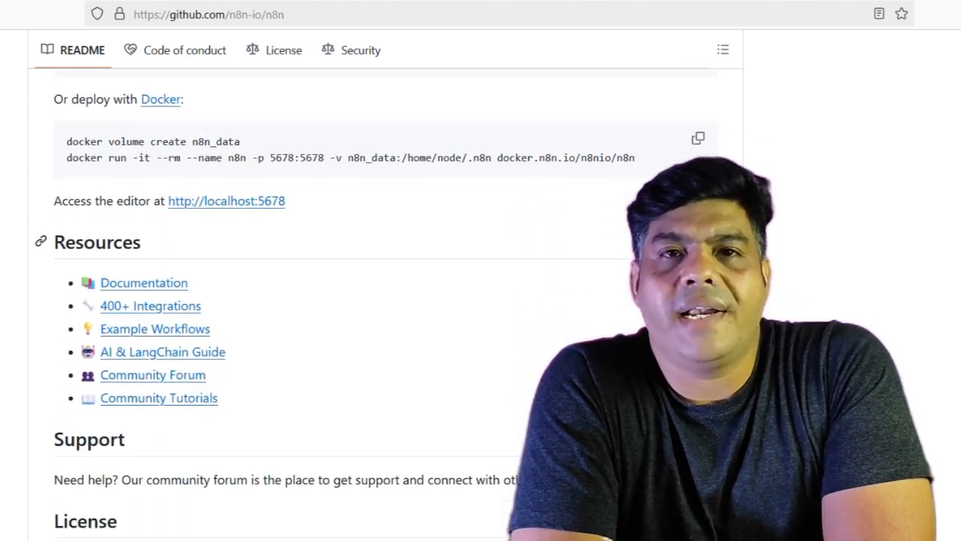
scroll(376, 300, down, 6)
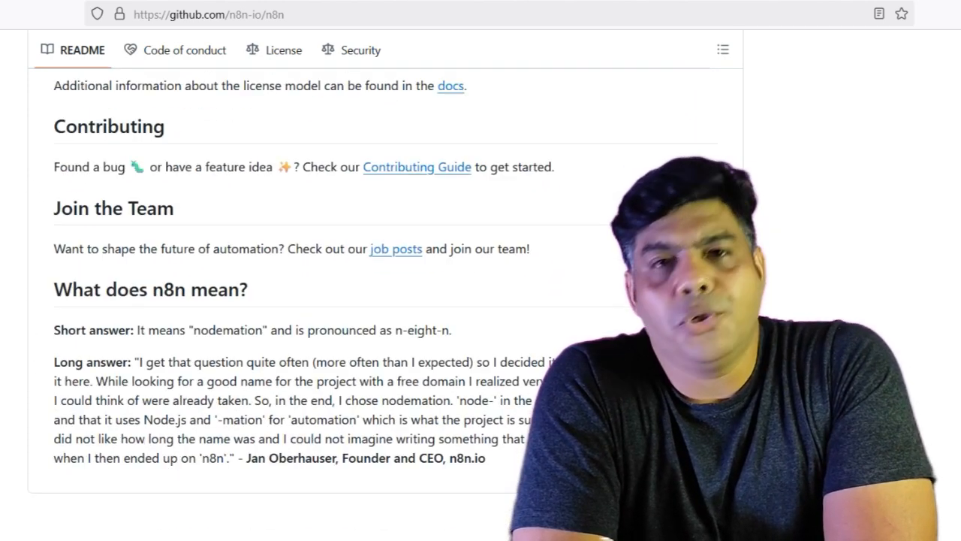
scroll(375, 301, up, 5)
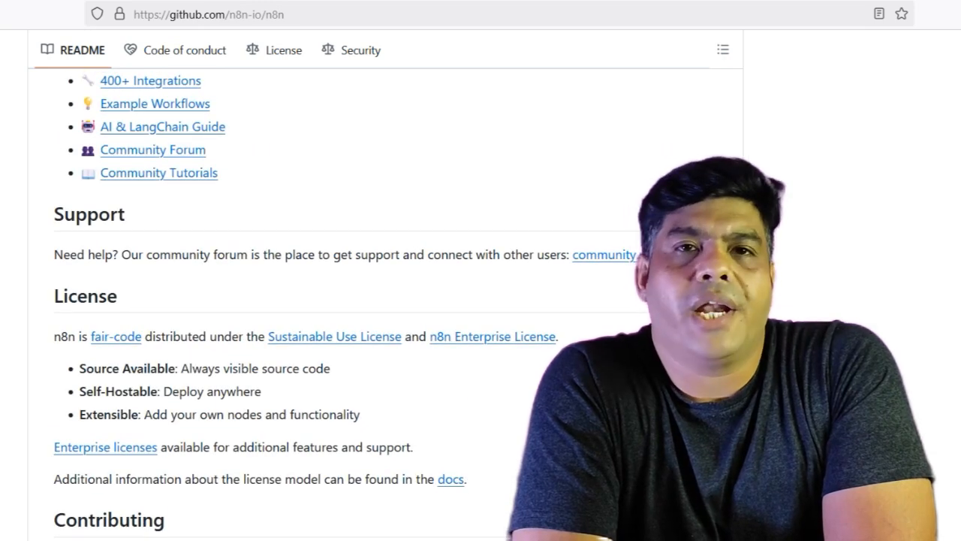
drag(54, 337, 505, 336)
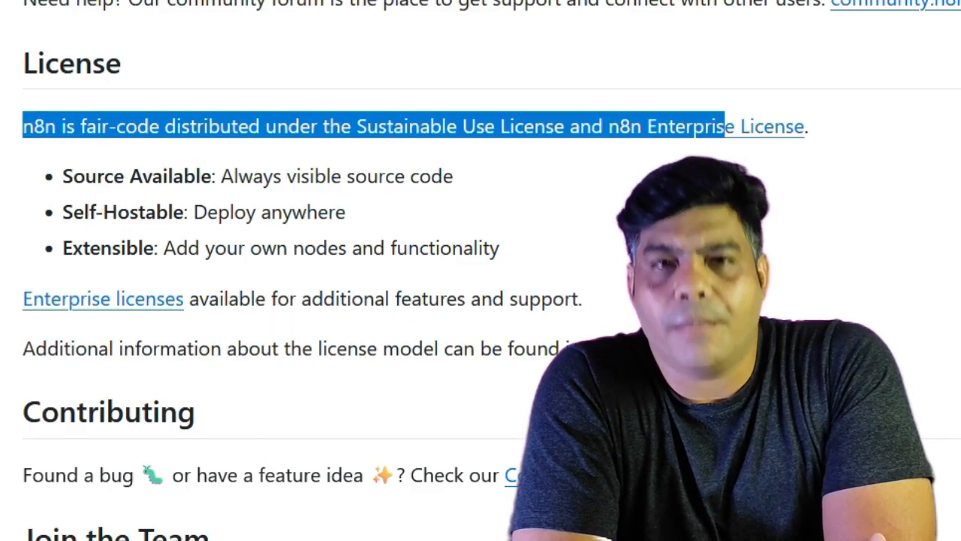
drag(725, 126, 808, 126)
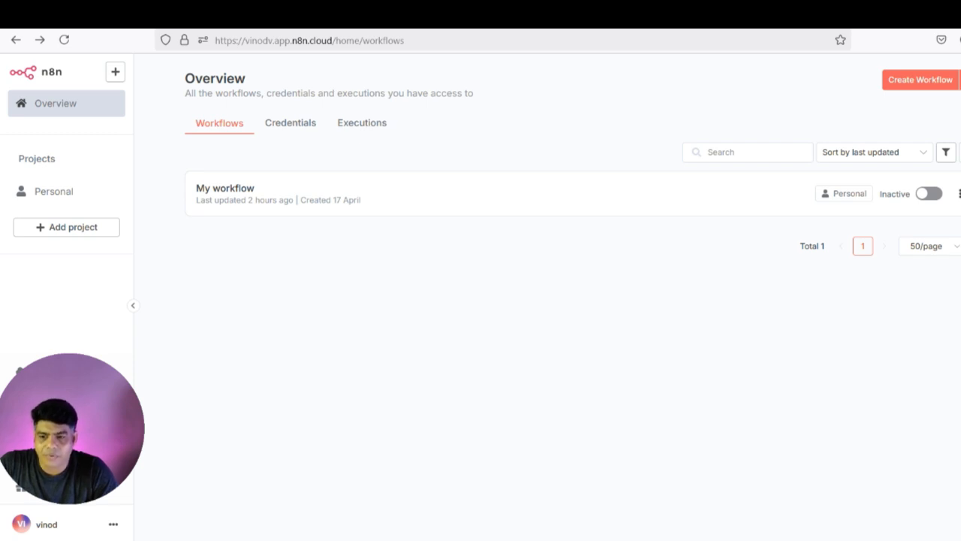
- Create My workflow 2 with a 'When chat message received' Chat Trigger as its first node
click(921, 80)
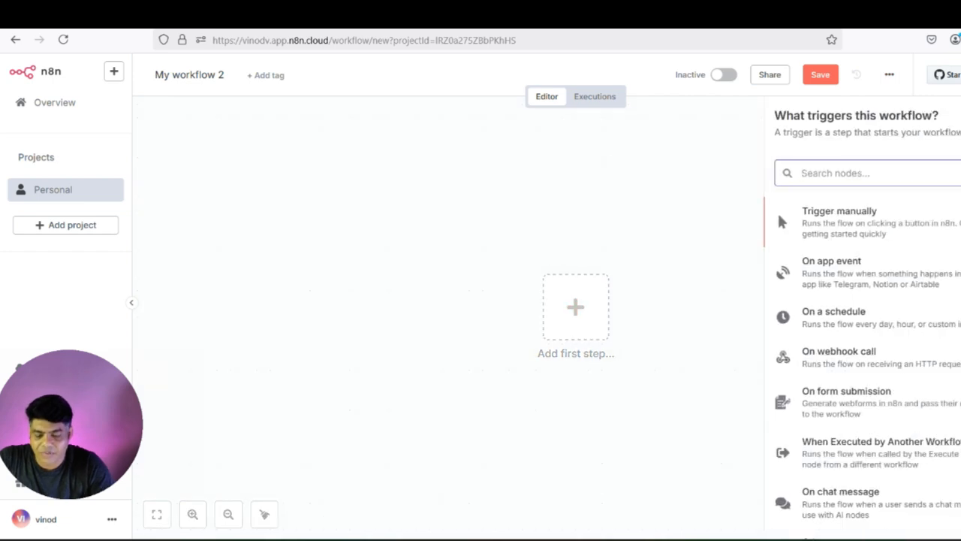
text(chat)
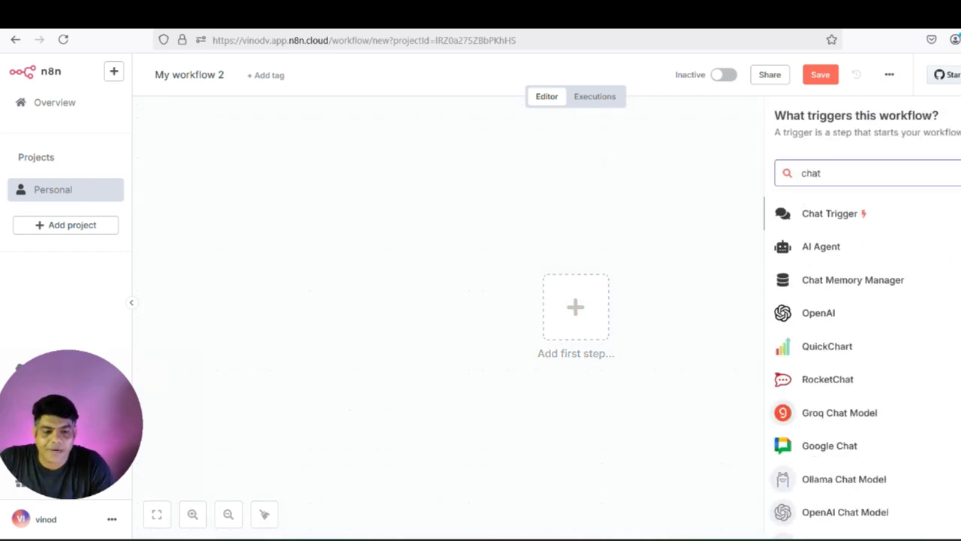
key(Return)
key(Escape)
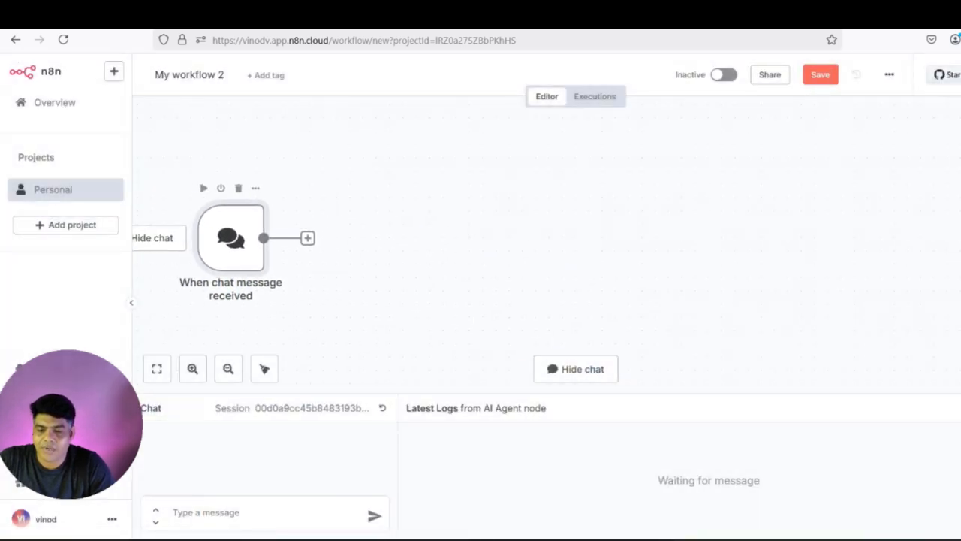
click(307, 238)
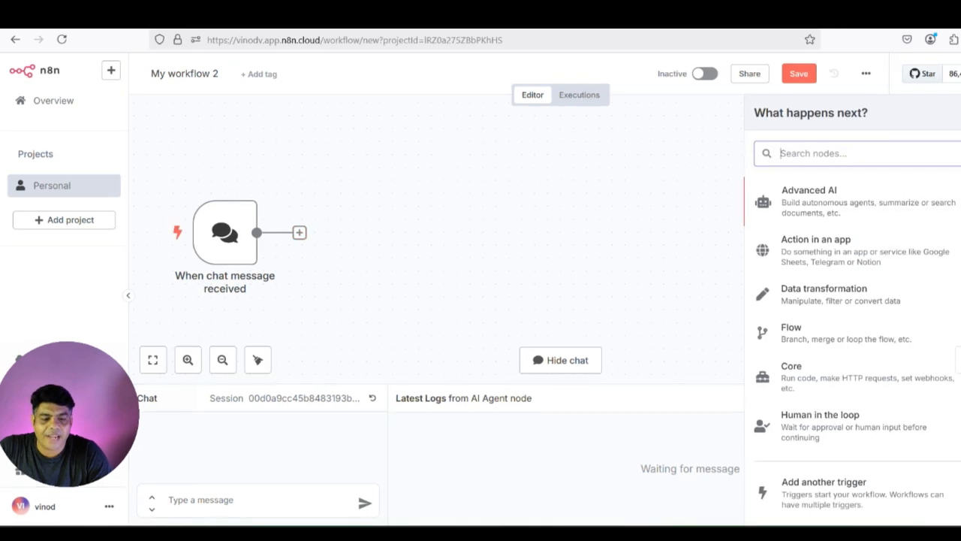
- Add an AI Agent node after the chat trigger with Require Specific Output Format switched on
text(ai)
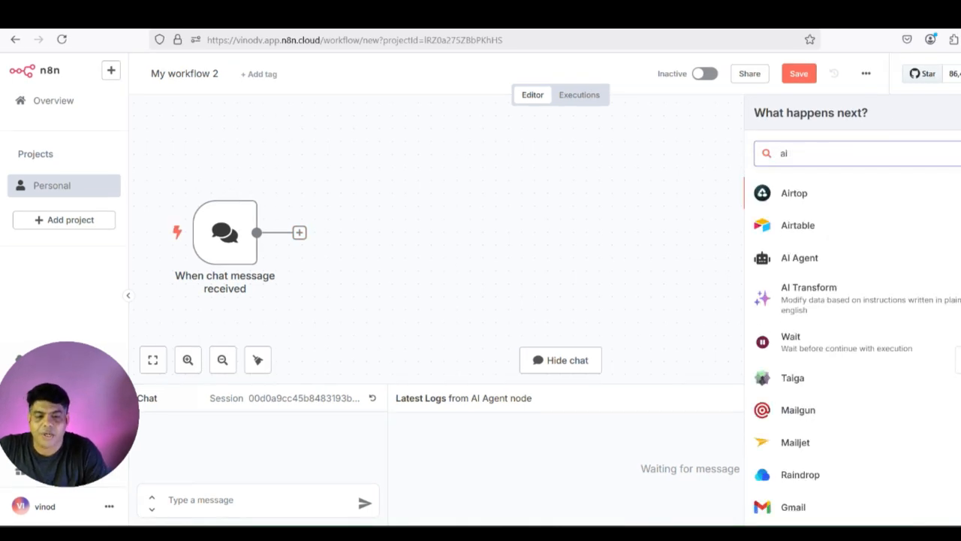
click(799, 257)
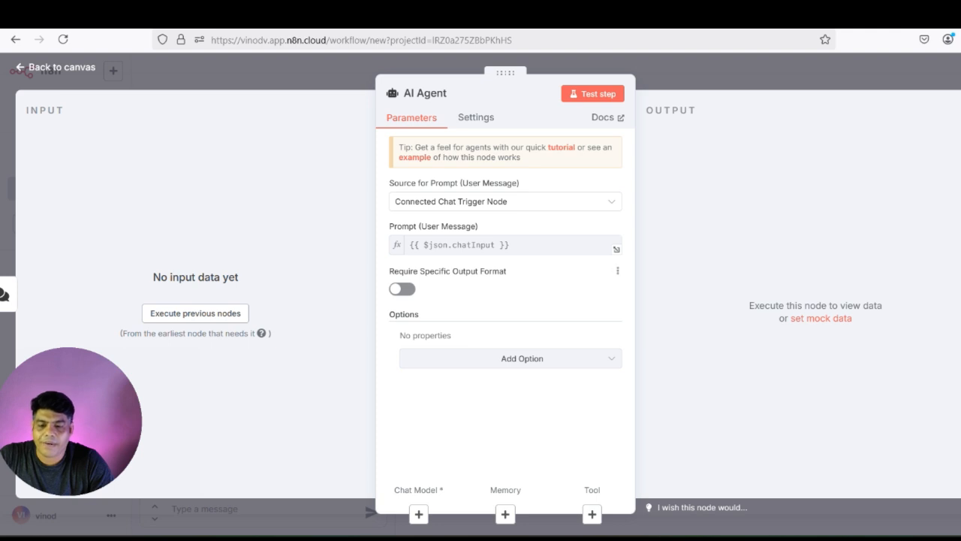
click(402, 289)
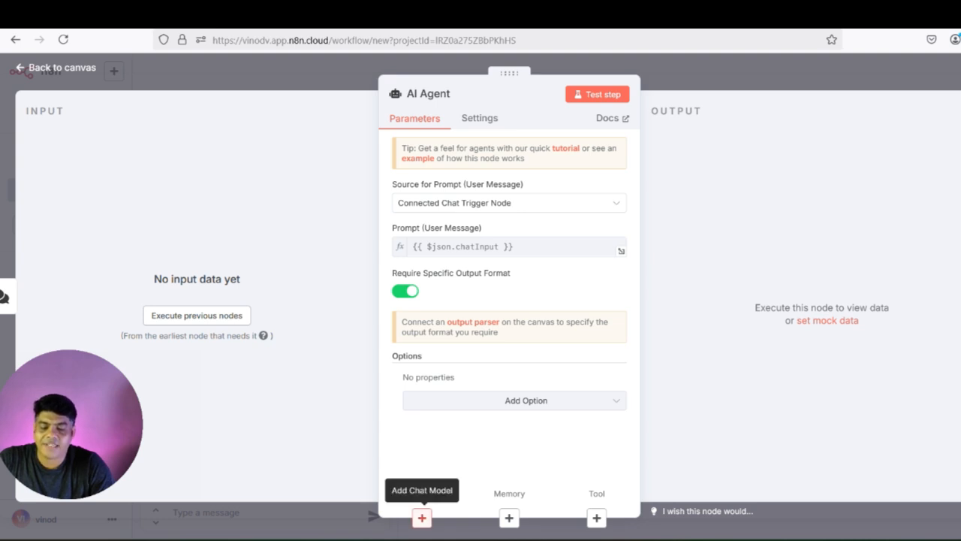
click(421, 517)
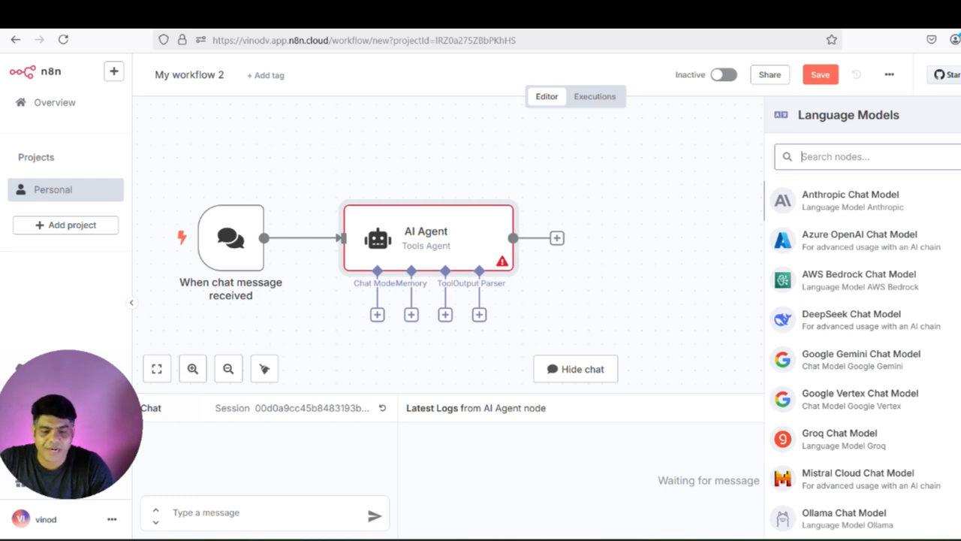
- Attach a Google Gemini Chat Model on the existing credential, using models/gemini-2.5-pro-exp-03-25
click(862, 360)
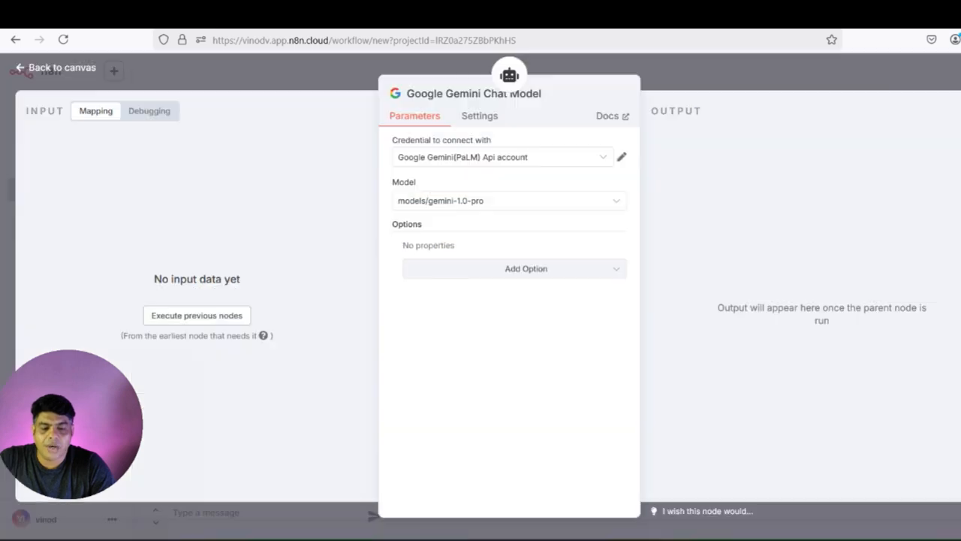
click(502, 157)
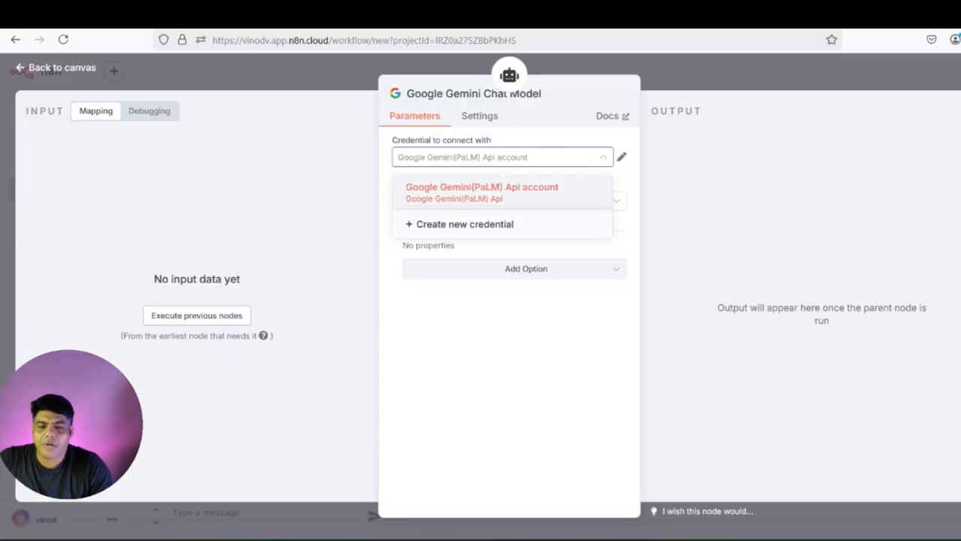
click(459, 224)
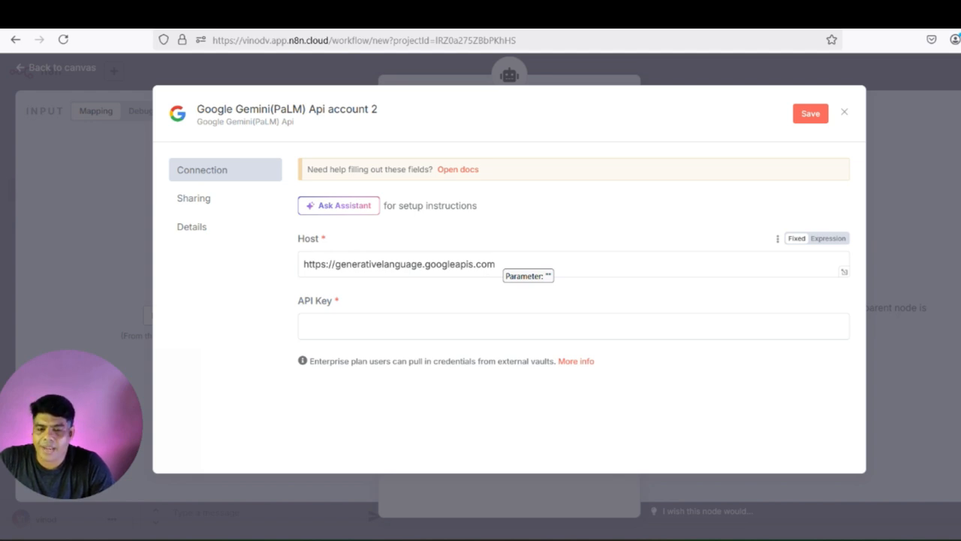
click(499, 326)
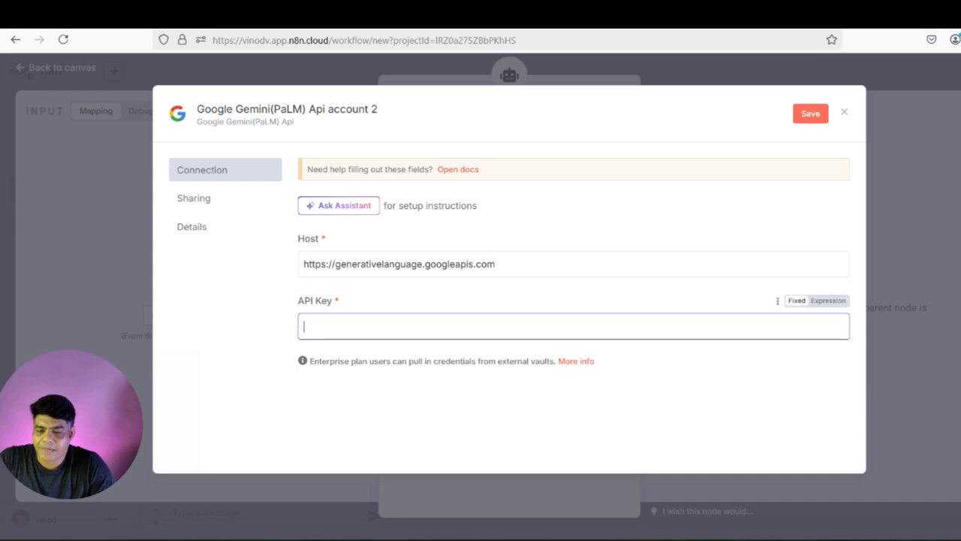
click(844, 112)
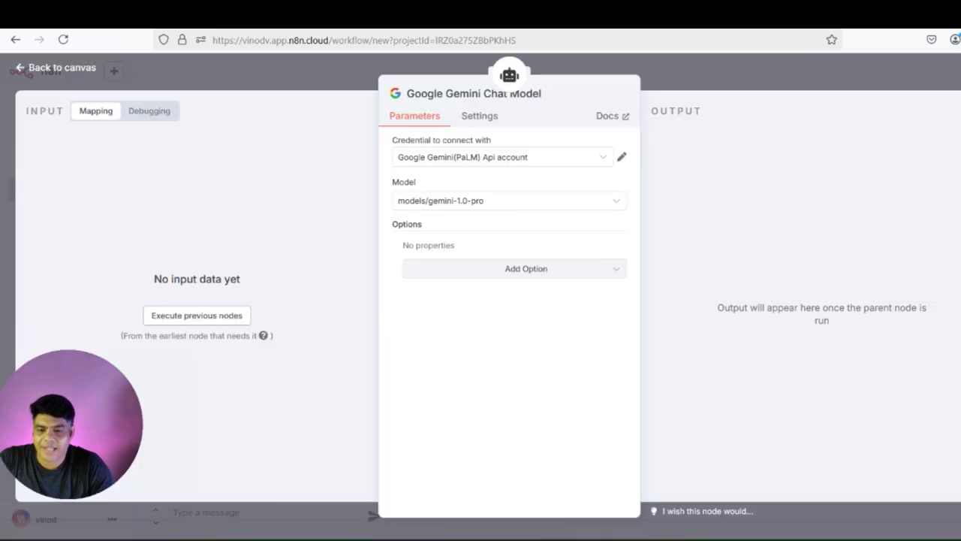
click(509, 200)
scroll(518, 306, down, 15)
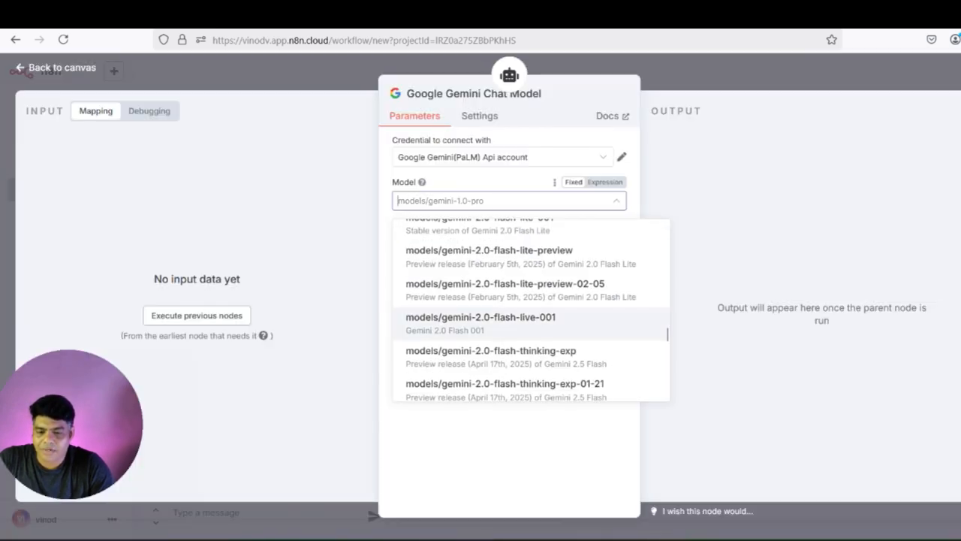
scroll(525, 308, down, 5)
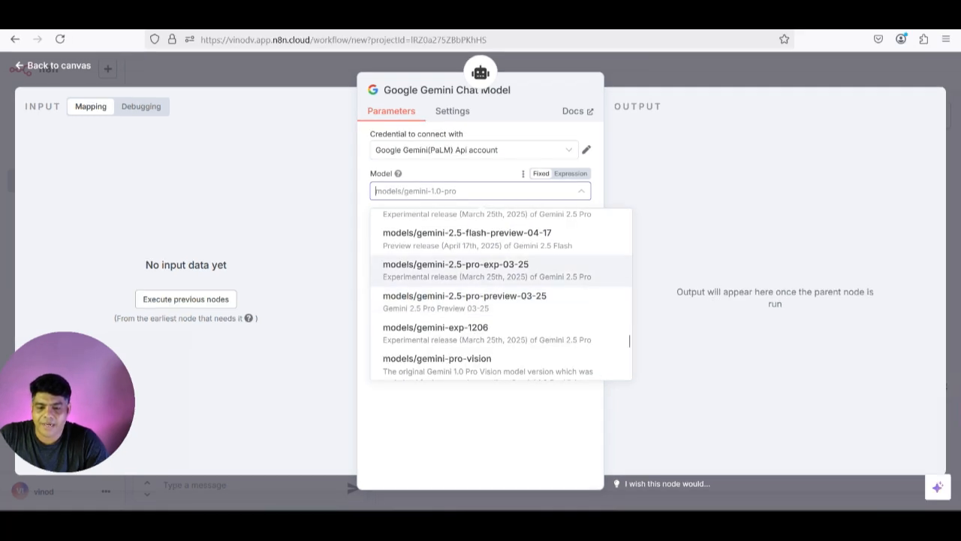
click(455, 269)
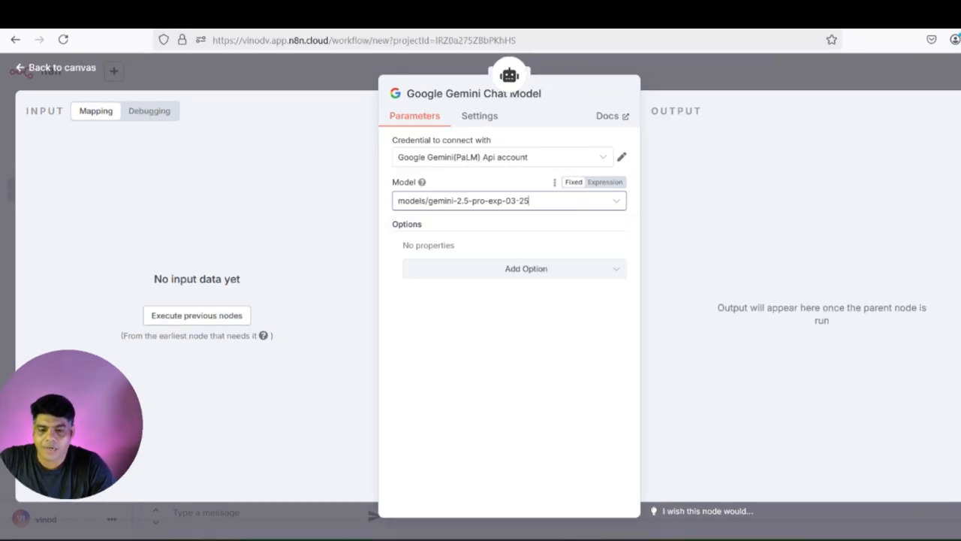
key(Escape)
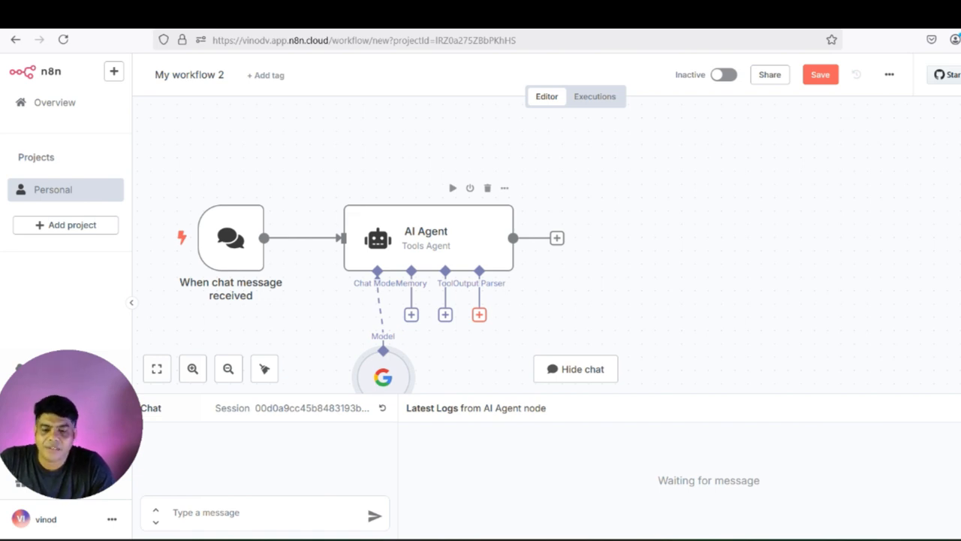
- Attach a Structured Output Parser with a manually defined schema containing a post property
click(479, 314)
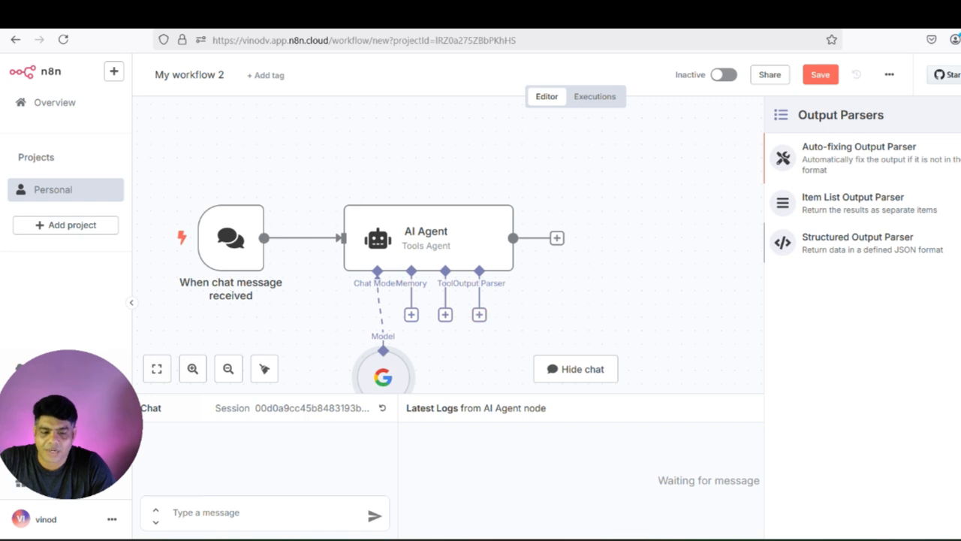
click(858, 243)
click(509, 163)
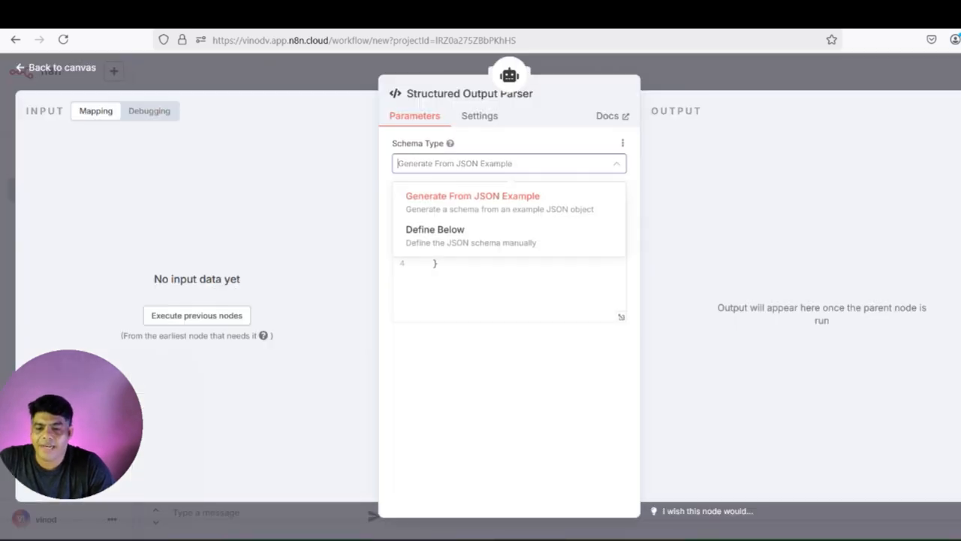
click(466, 235)
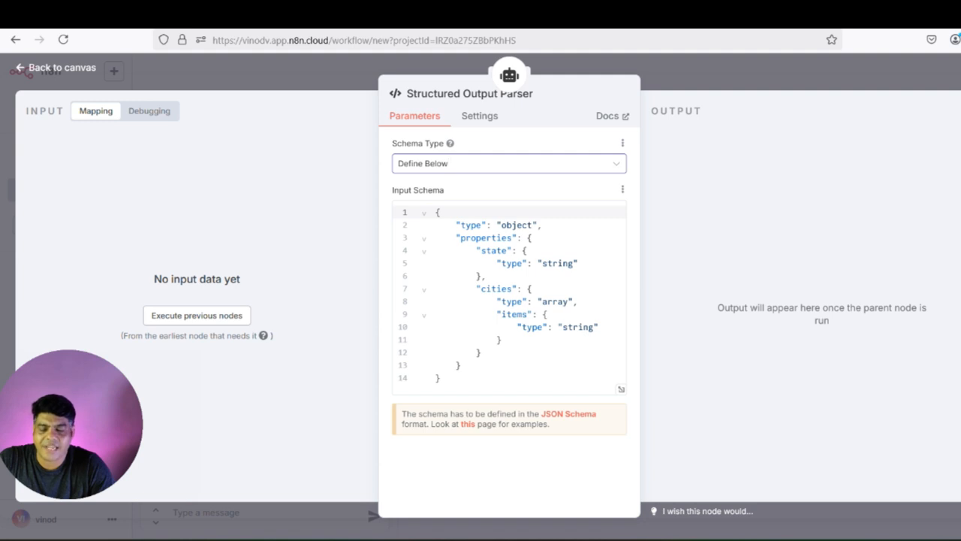
key(ctrl+a)
text({   "type": "object",   "properties": {     "post": {       "type": "string"     }   } })
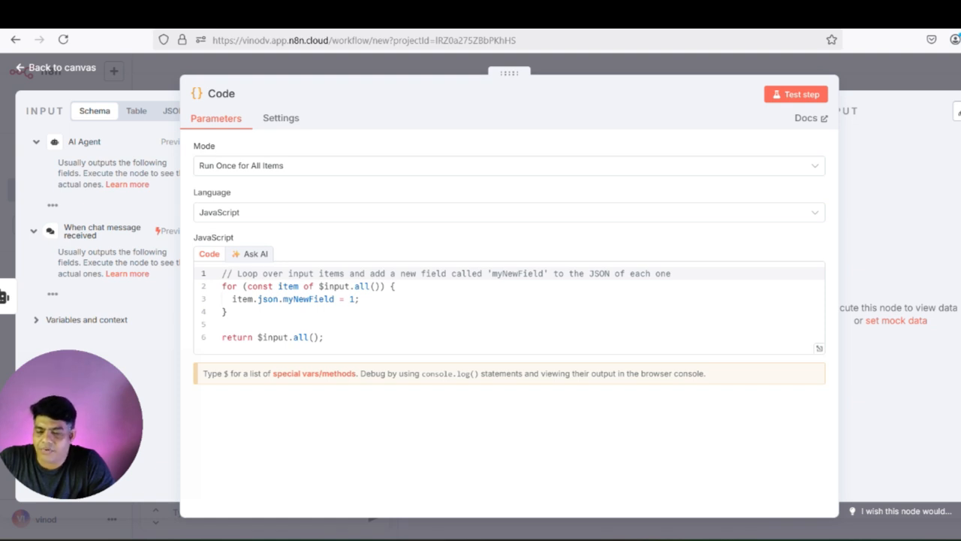
- Replace the Code node's script with a 9-line script that escapes newlines in output.post
key(ctrl+a)
text(const items = $input.all(); const updatedItems = items.map((item) => {     item.json.output.post = item.json.output.post.replace(       /\n/g,       "\\n",     );   return item; }); return updatedItems;)
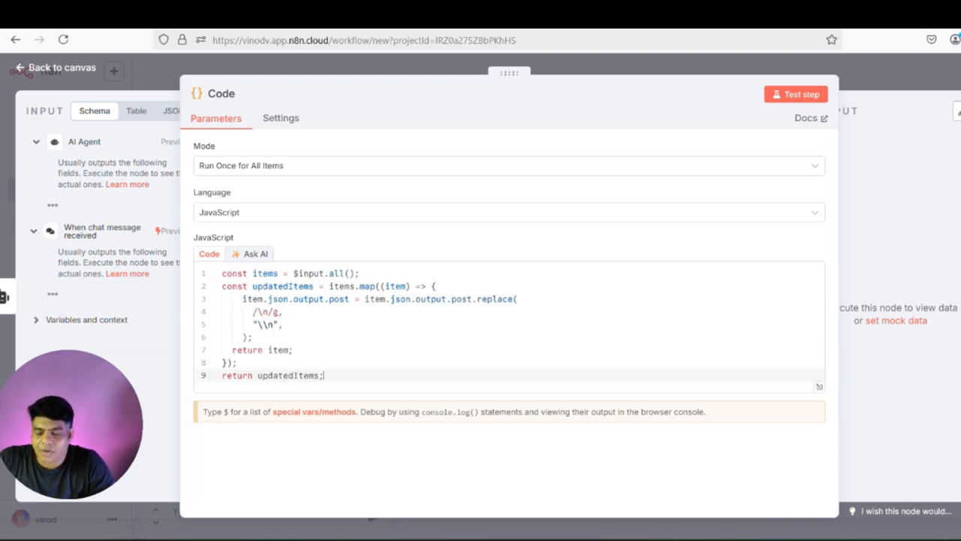
key(Escape)
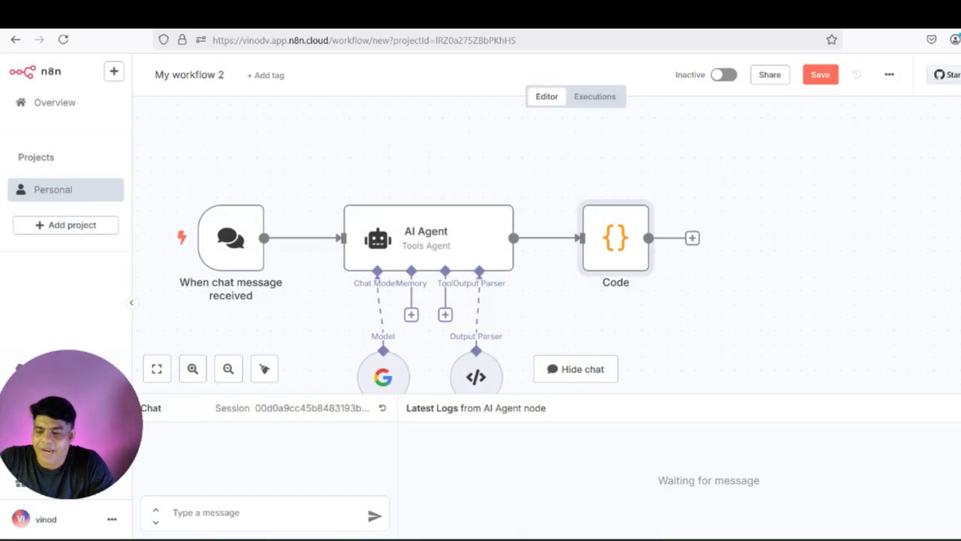
drag(556, 315, 515, 315)
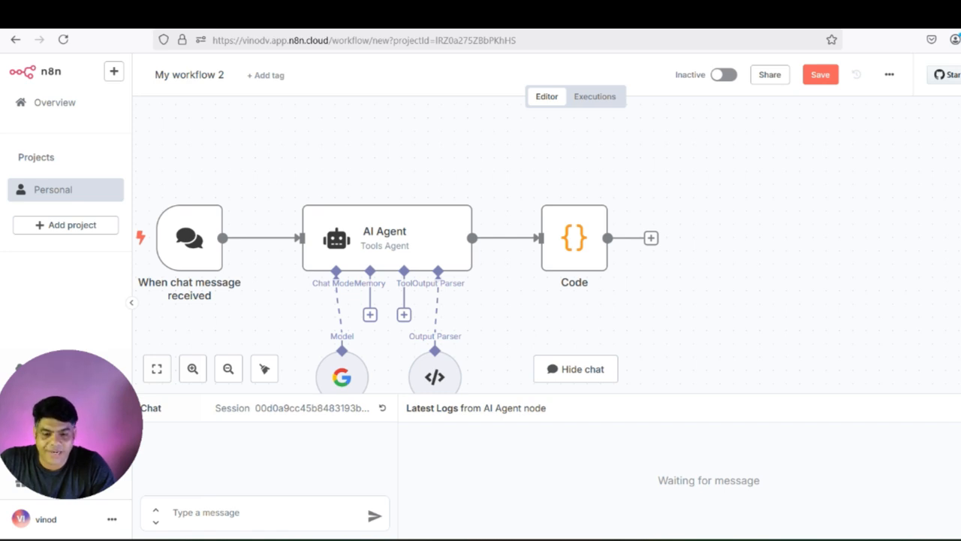
click(651, 239)
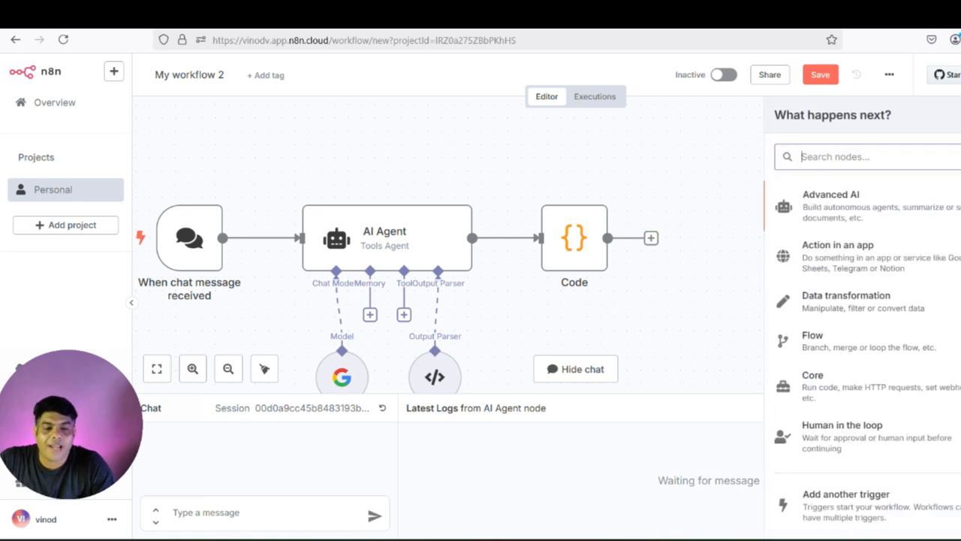
- Add an HTTP Request to api.linkedin.com/v2/userinfo using the existing generic Header Auth credential
text(linked)
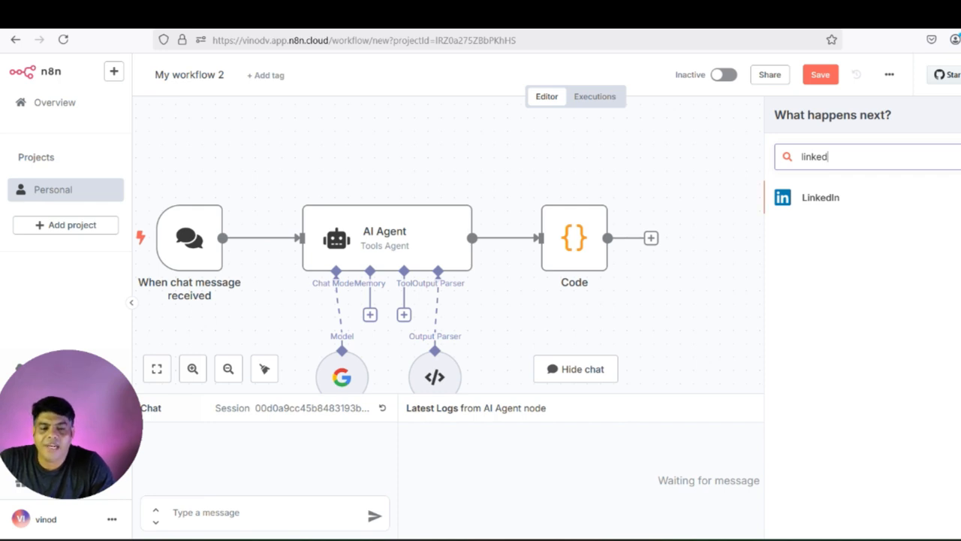
key(ctrl+a)
text(http)
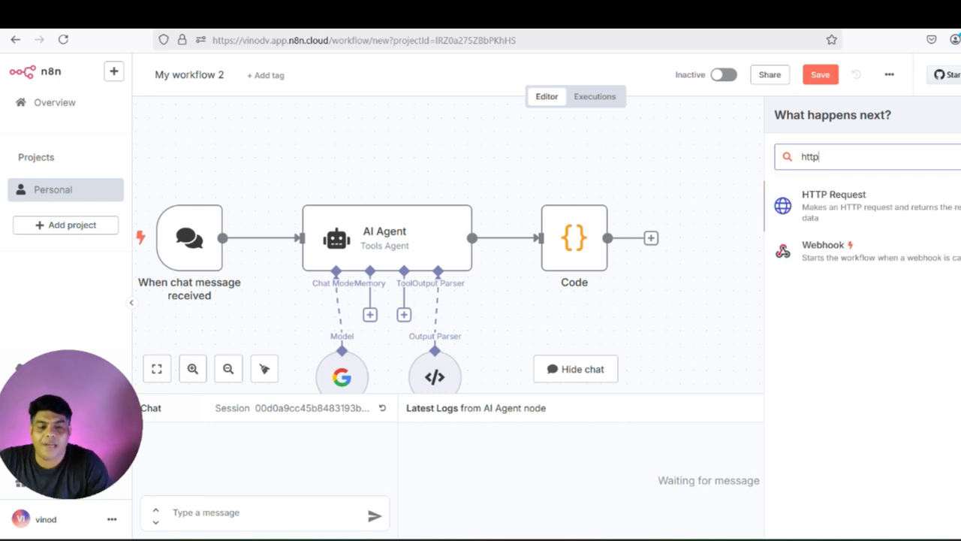
key(Return)
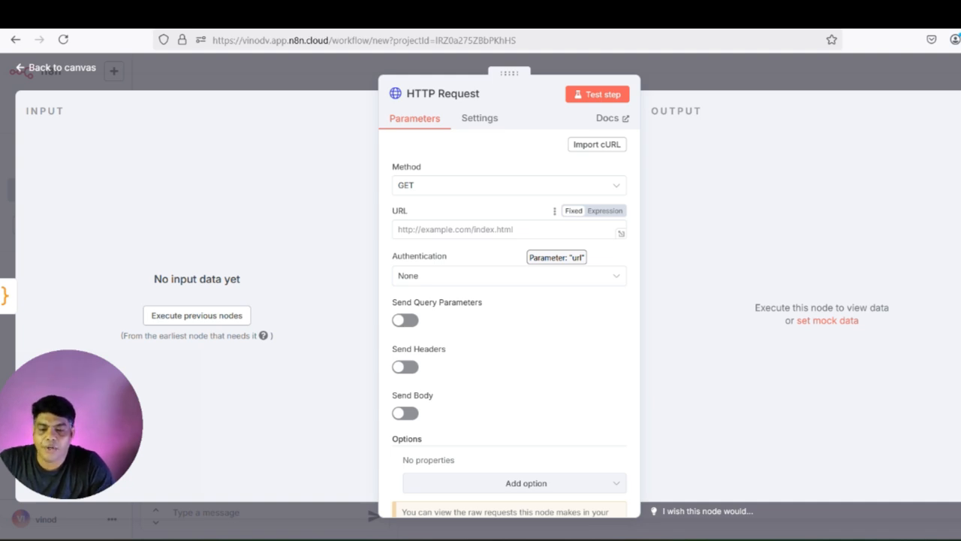
click(509, 229)
text(https://api.linkedin.com/v2/userinfo)
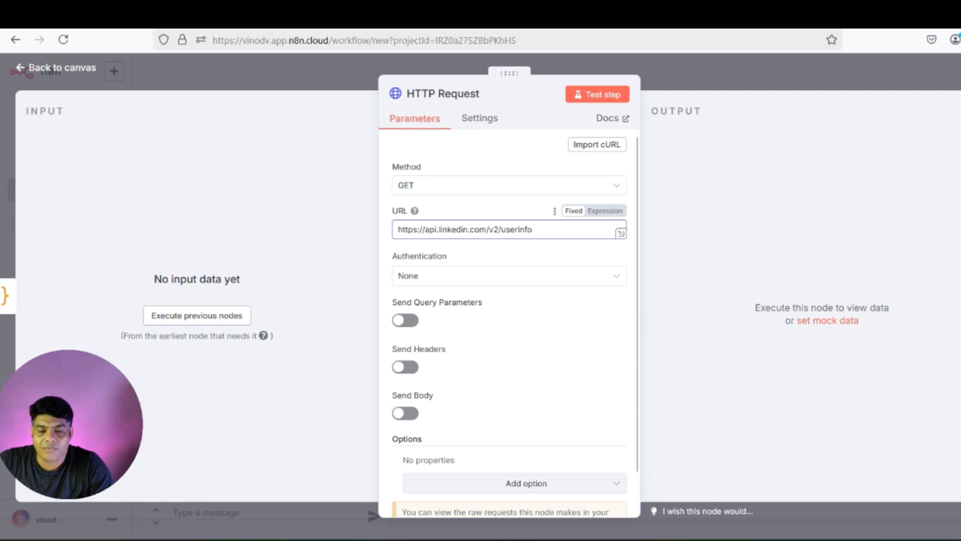
click(509, 276)
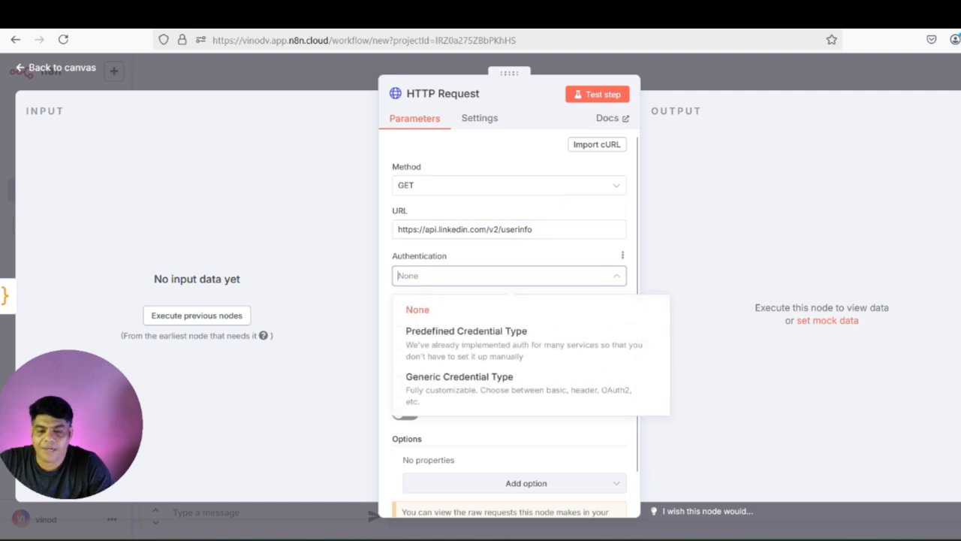
click(451, 378)
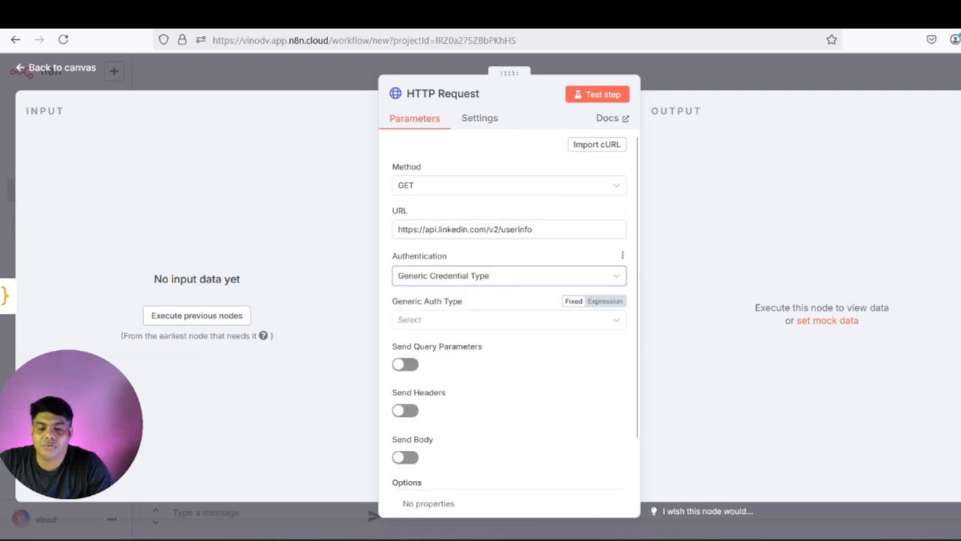
click(480, 319)
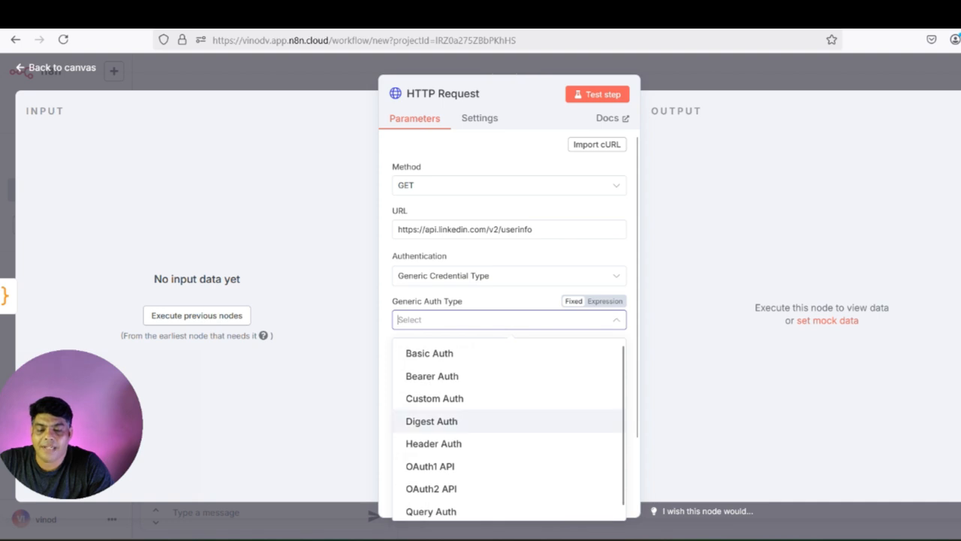
click(433, 443)
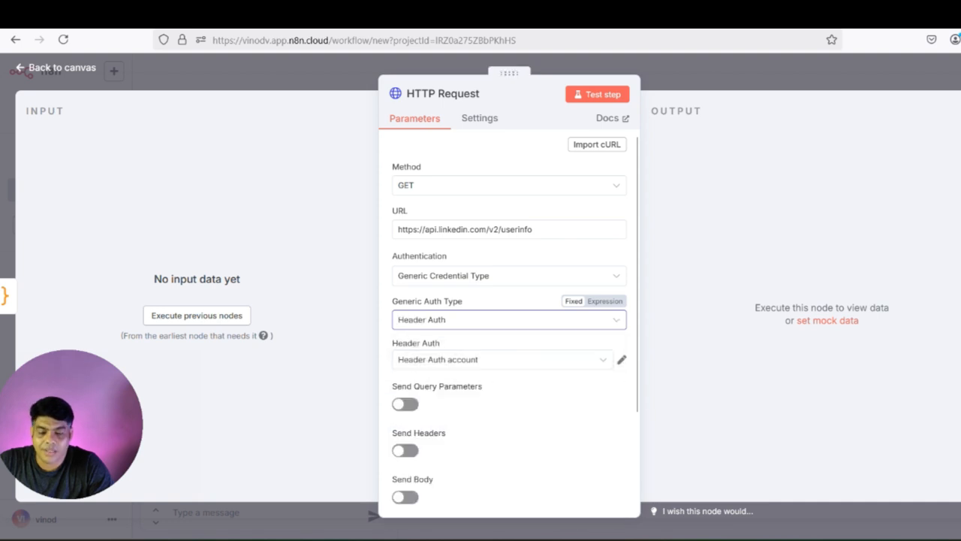
click(481, 360)
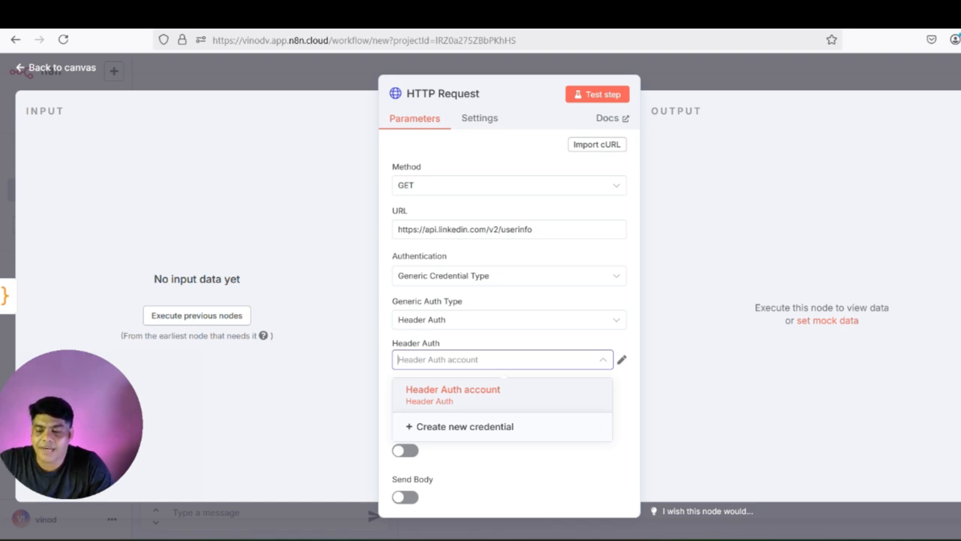
key(Return)
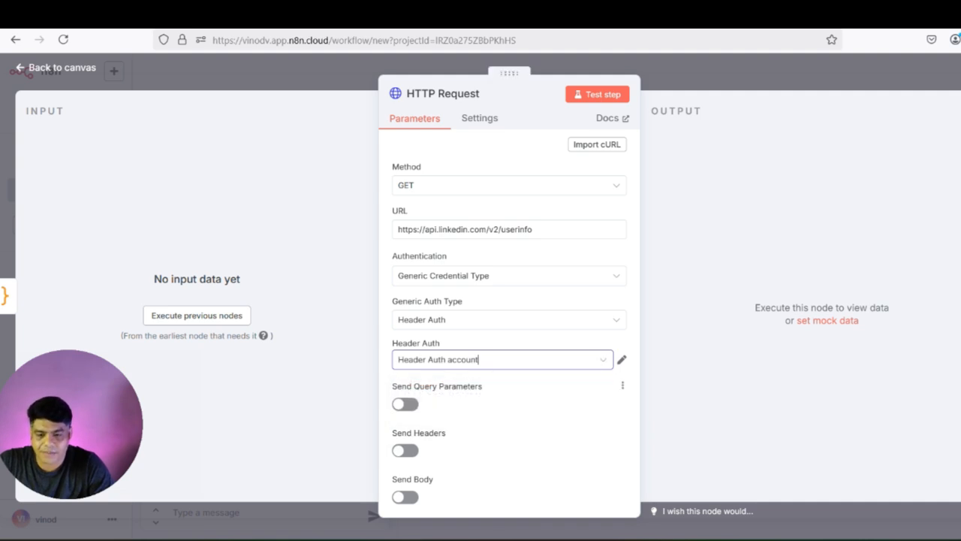
key(Escape)
- Add a second HTTP Request to the LinkedIn v2/ugcPosts endpoint with generic Header Auth
click(797, 238)
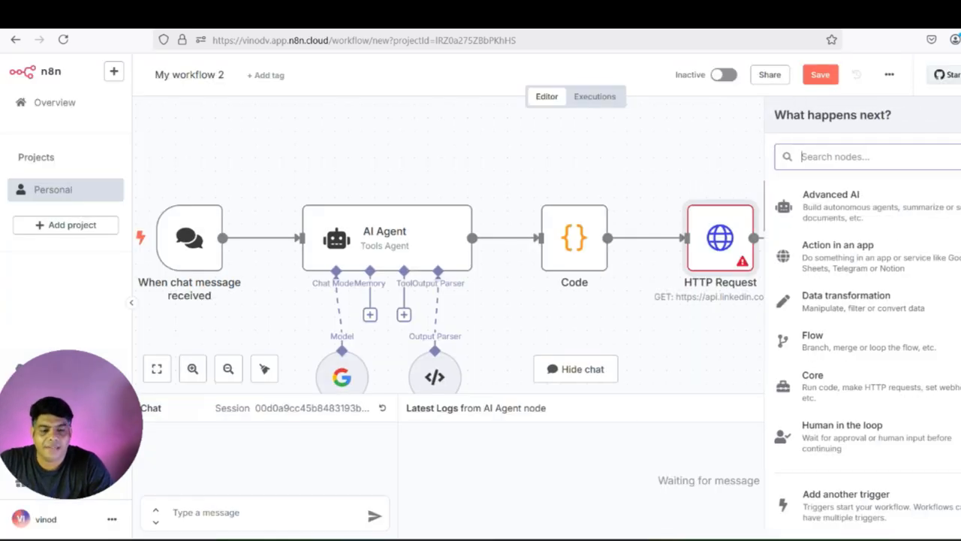
text(http)
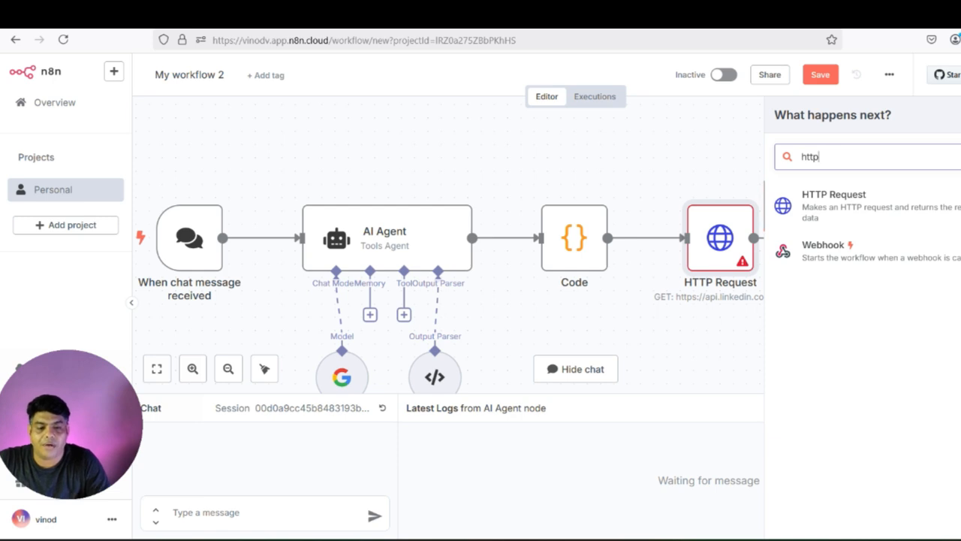
key(Return)
click(425, 229)
text(https://api.linkedin.com/v2/ugcPosts)
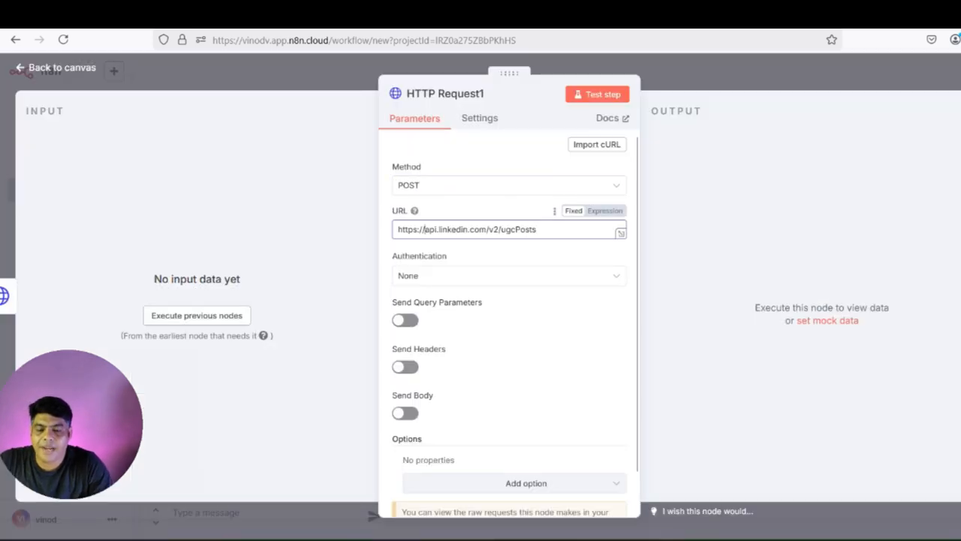
drag(538, 229, 501, 230)
click(501, 229)
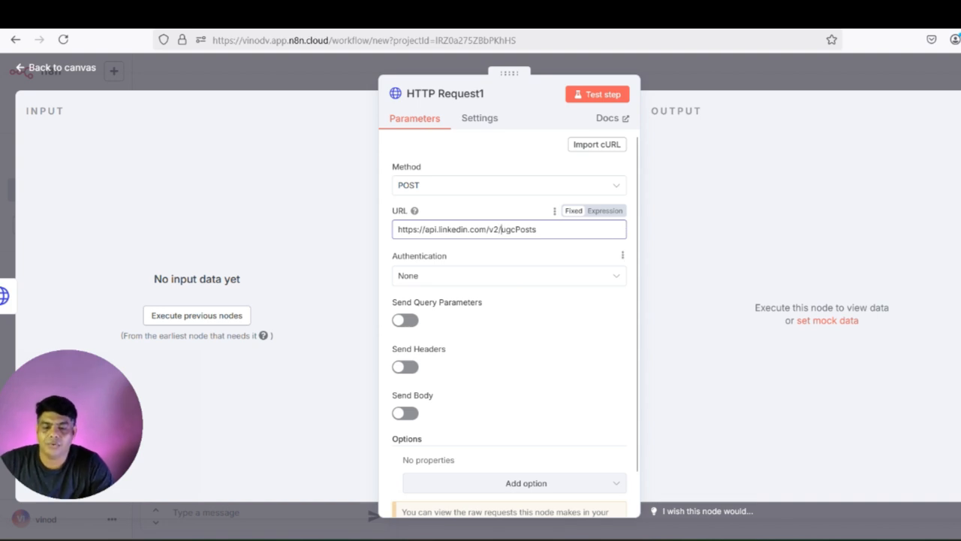
click(496, 276)
click(466, 372)
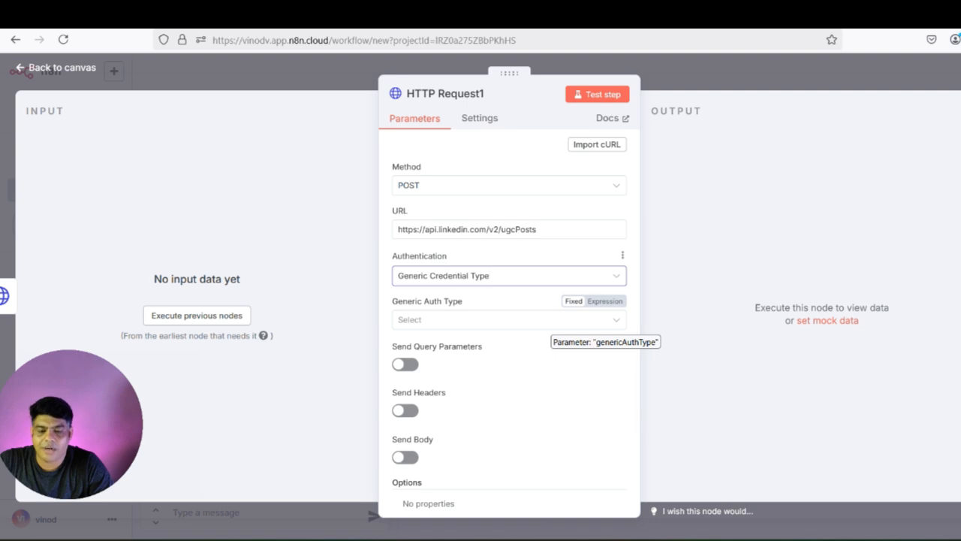
click(550, 320)
click(434, 438)
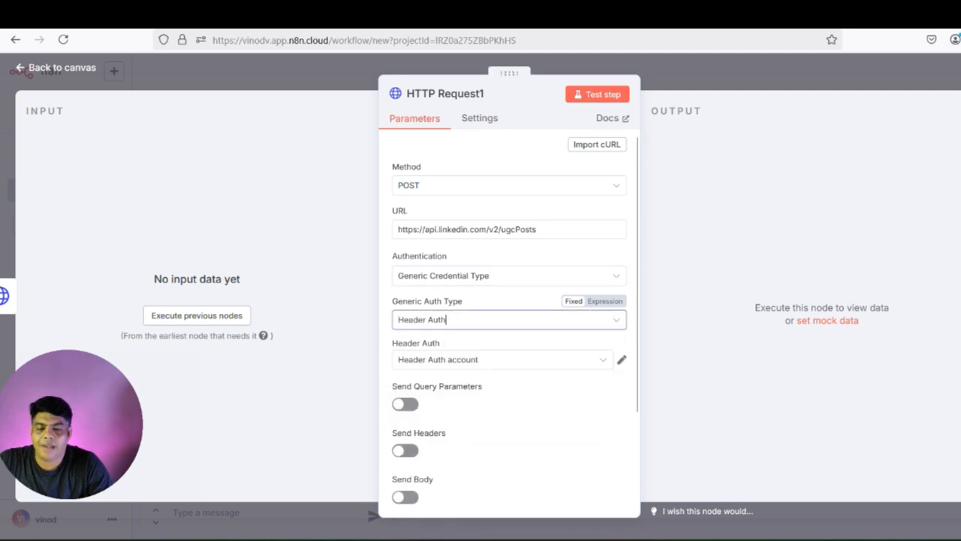
- Turn on Send Body for HTTP Request1 and specify the body using JSON
scroll(440, 356, down, 3)
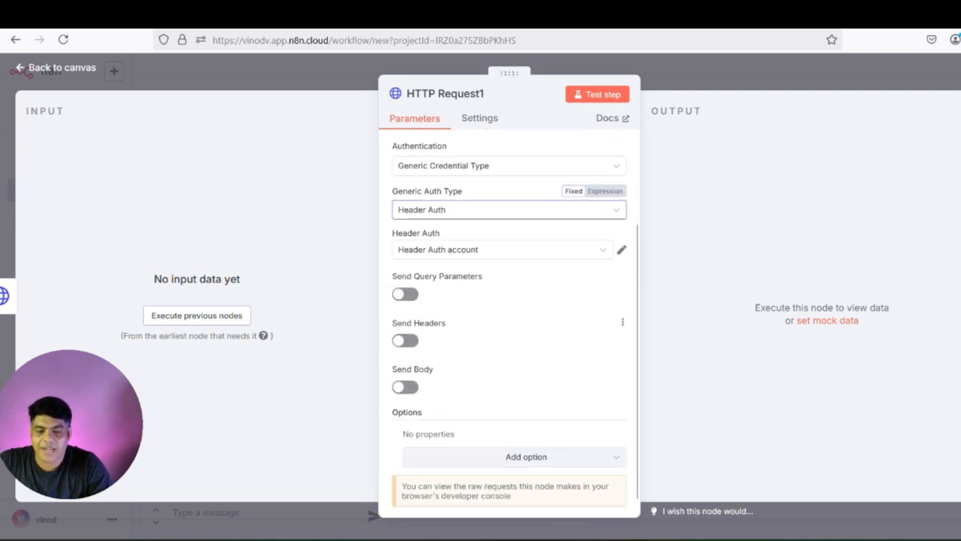
click(406, 374)
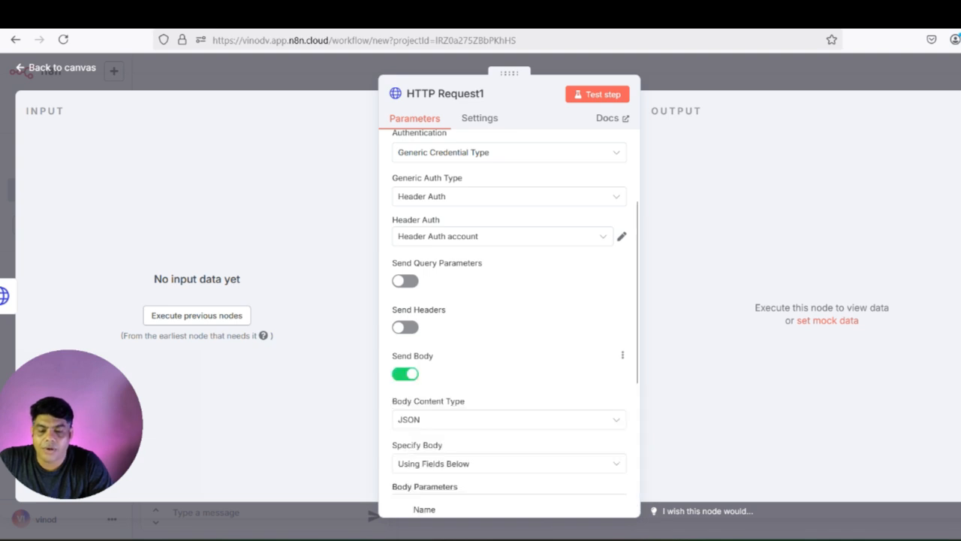
scroll(405, 374, down, 1)
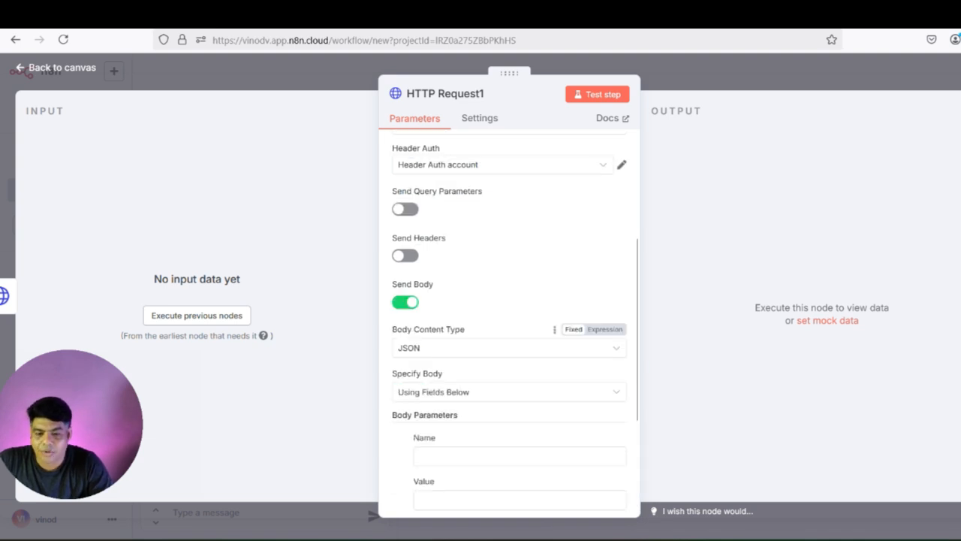
scroll(509, 319, down, 1)
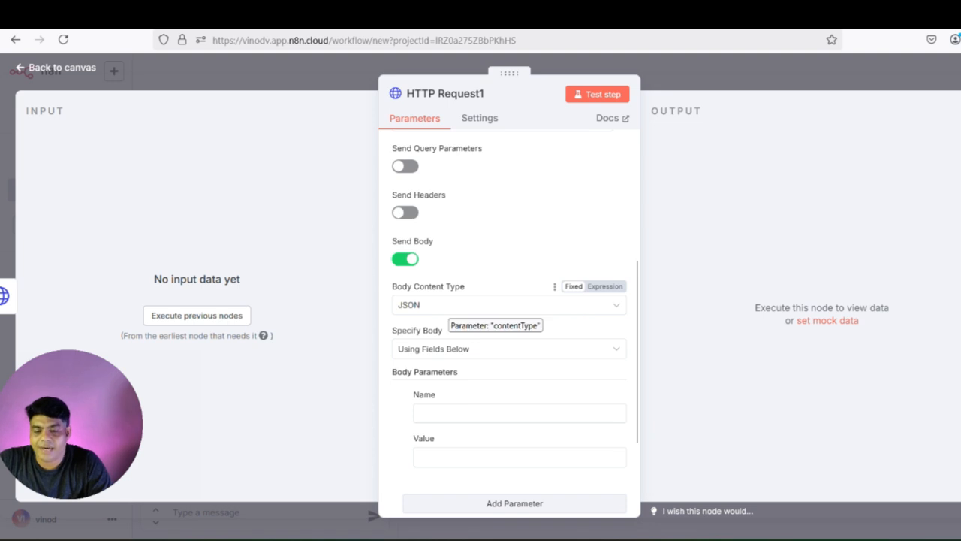
click(451, 348)
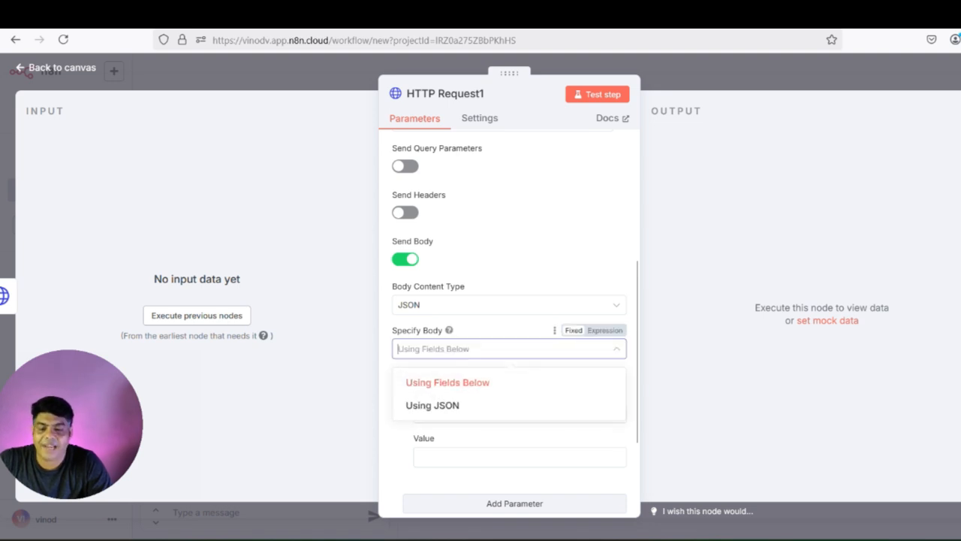
click(434, 402)
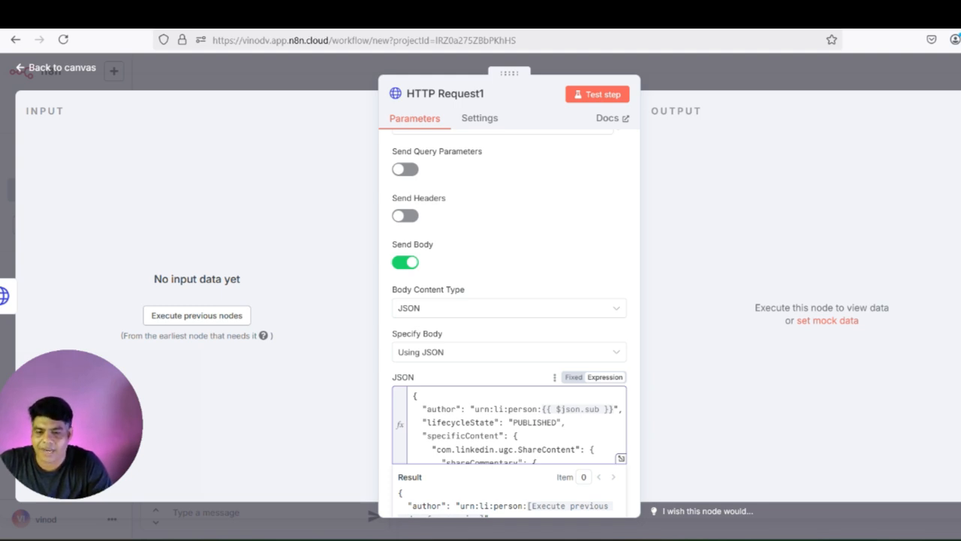
- Close the HTTP Request1 settings and save the workflow
click(57, 68)
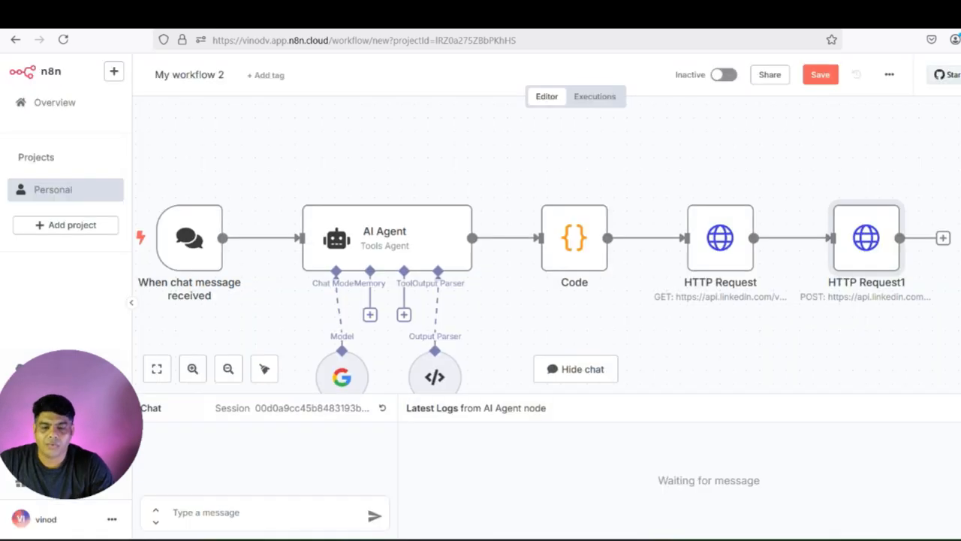
scroll(630, 226, left, 1)
click(821, 74)
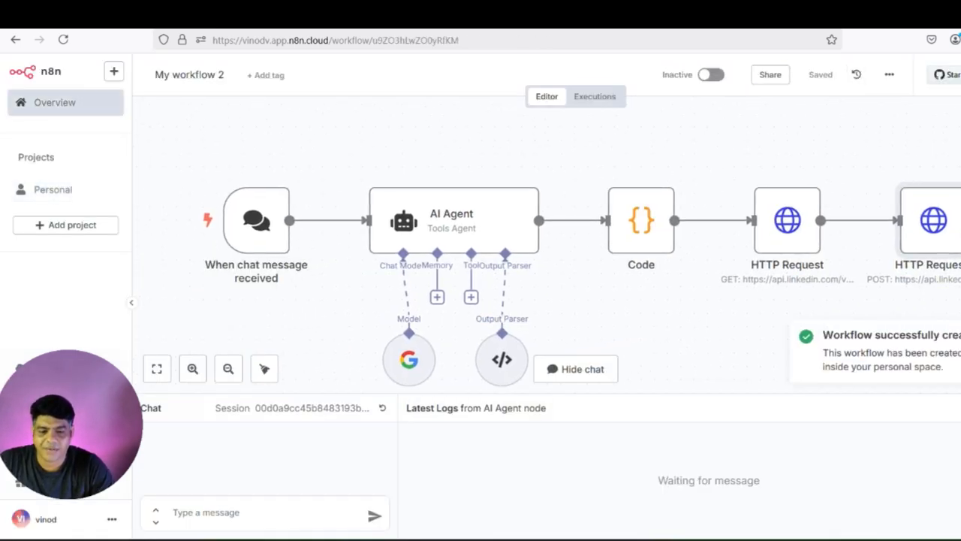
- Run the workflow from chat with 'create a short post on ai agent automation'
click(256, 513)
text(create a )
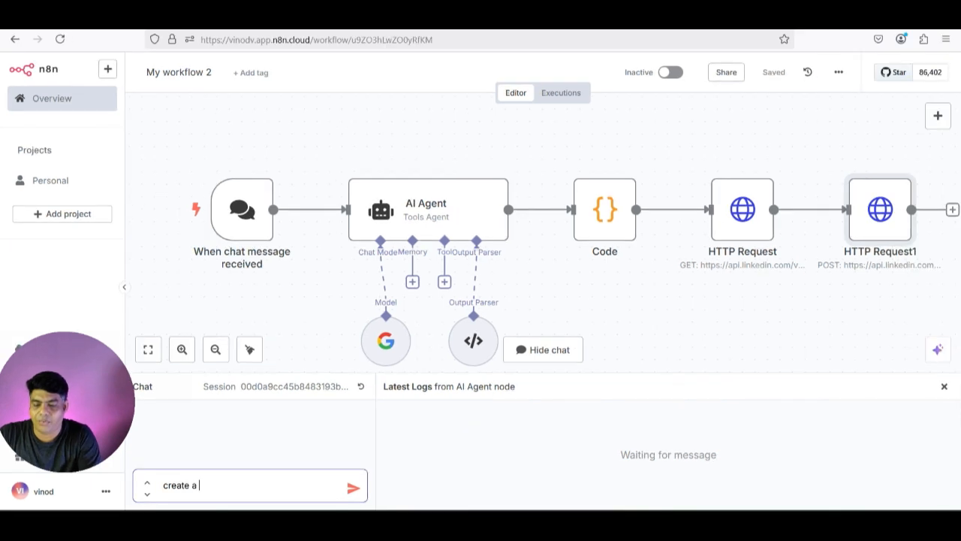
text(short post on )
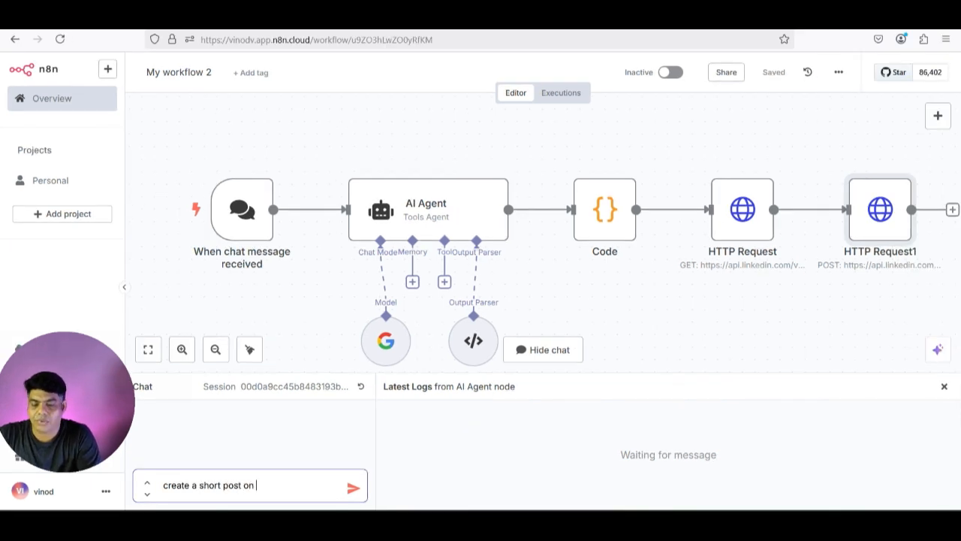
text(ai agent automation)
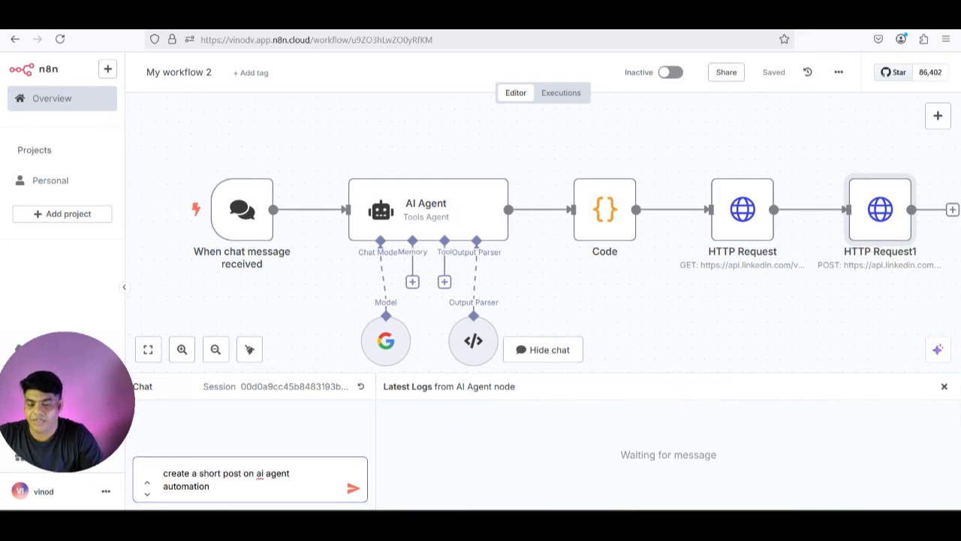
key(Return)
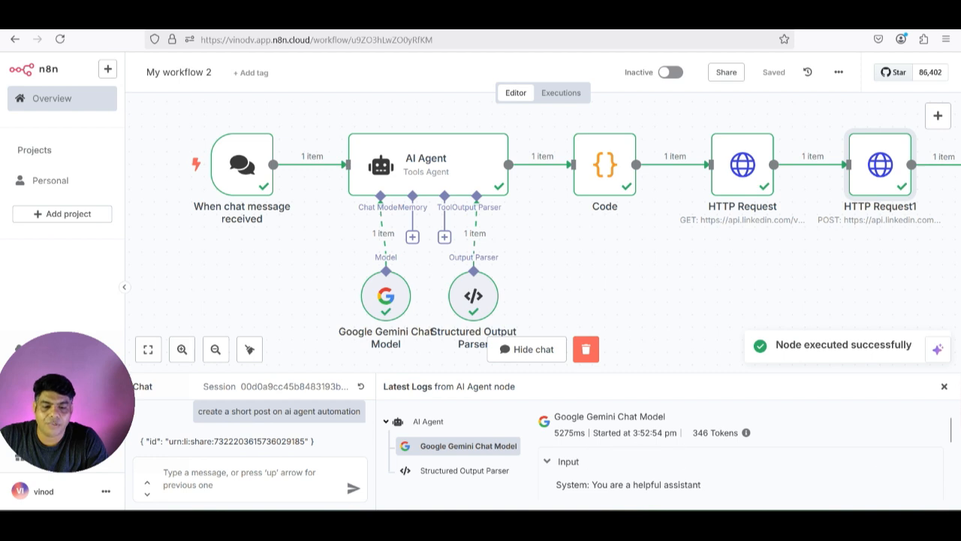
scroll(542, 248, right, 1)
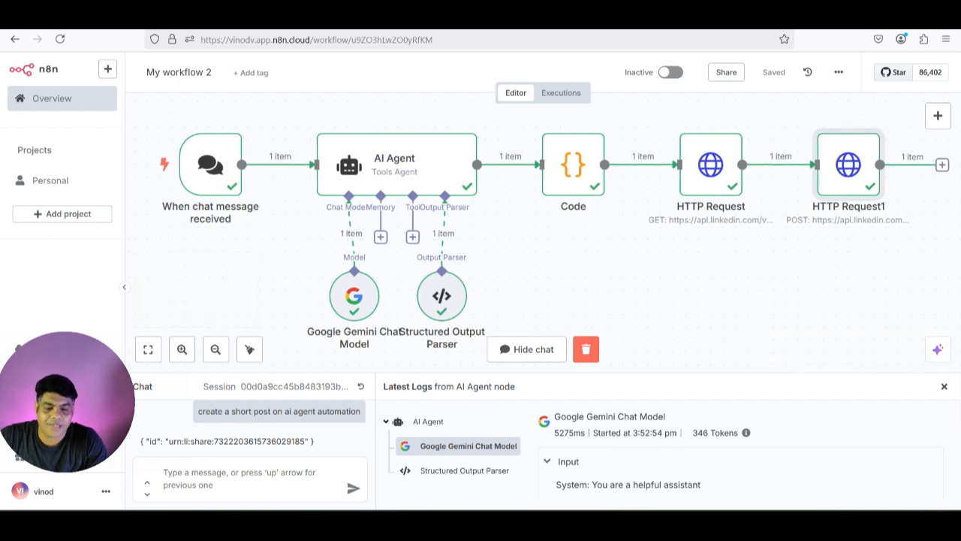
scroll(826, 173, right, 1)
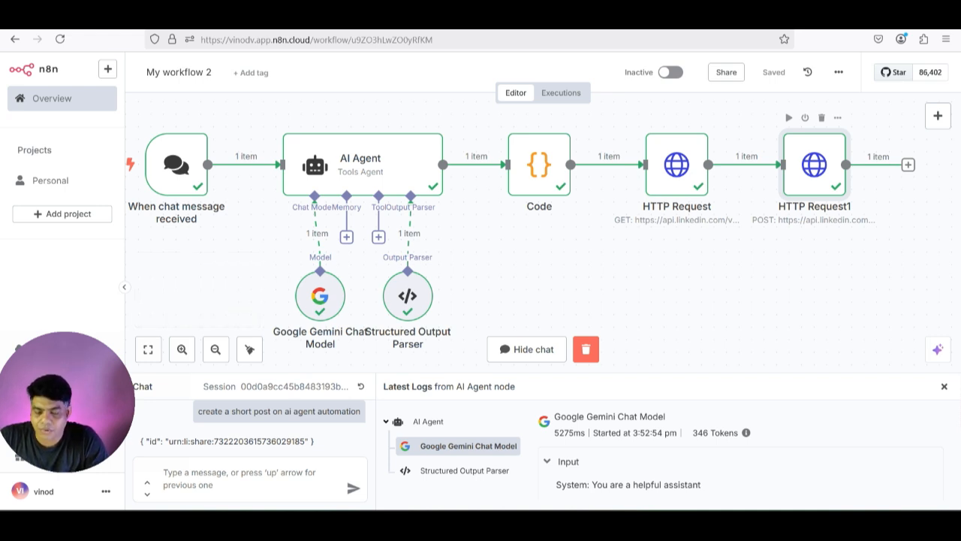
key(alt+Tab)
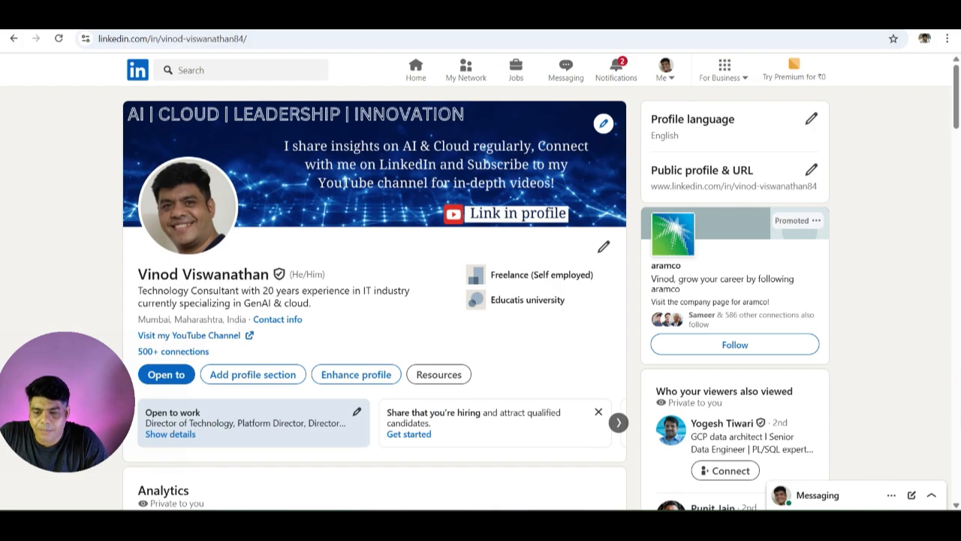
- Open the newest automated LinkedIn post and review its disclaimer, body and hashtags
scroll(375, 301, down, 15)
scroll(376, 300, up, 3)
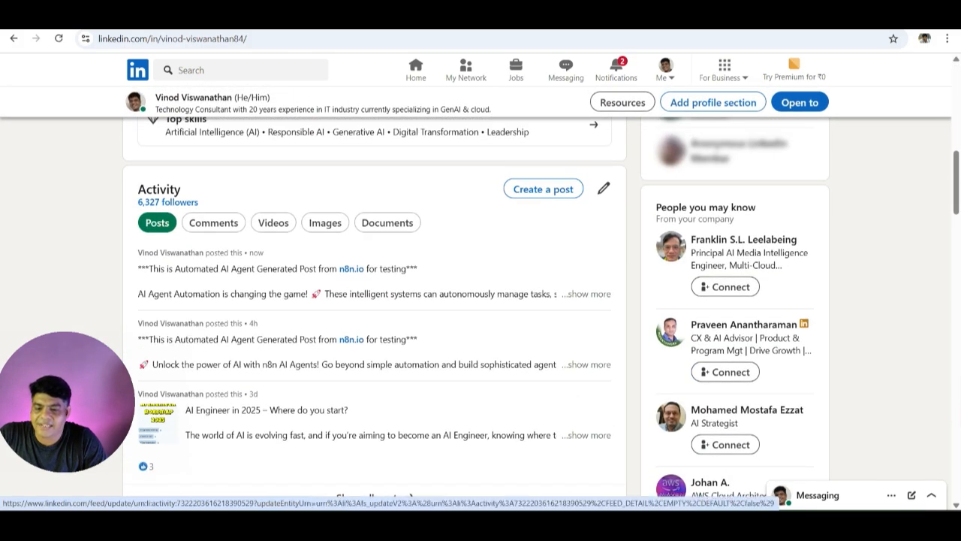
click(179, 271)
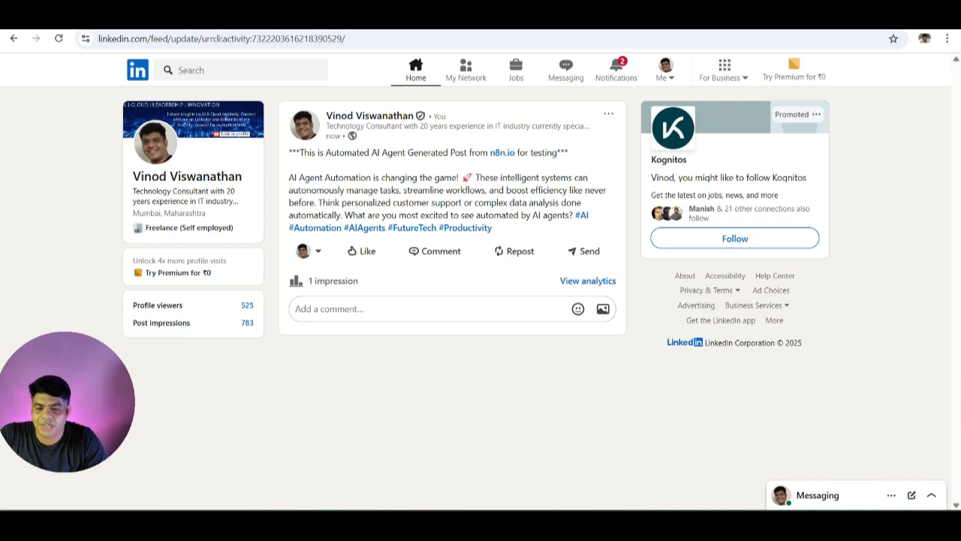
drag(289, 152, 568, 152)
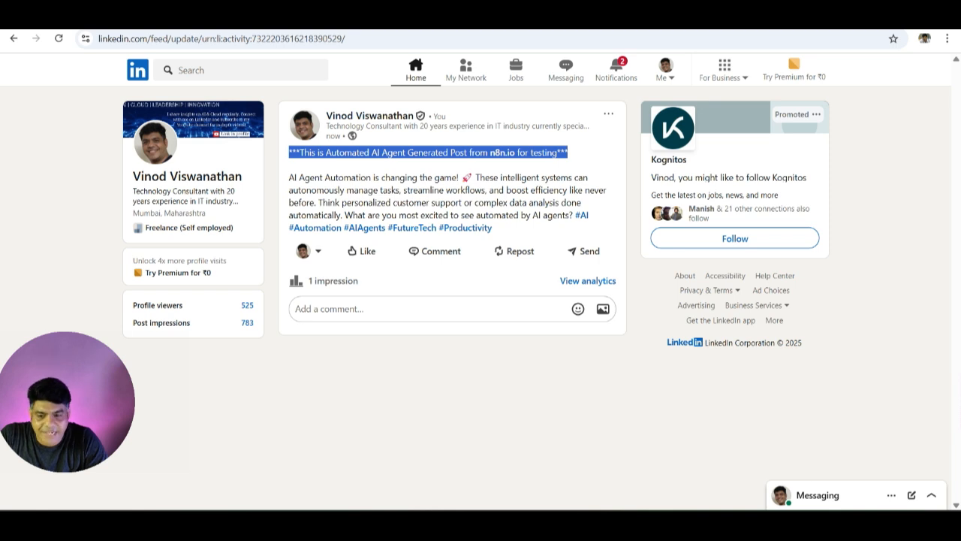
mouse_move(294, 177)
mouse_down()
mouse_move(582, 203)
mouse_move(492, 227)
mouse_move(289, 177)
mouse_up()
click(511, 228)
click(290, 177)
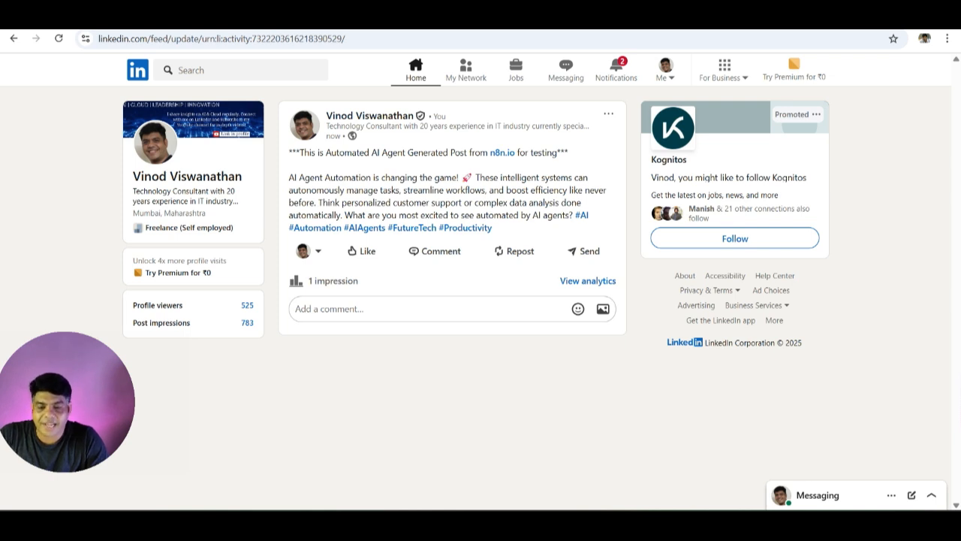
key(alt+Tab)
click(533, 162)
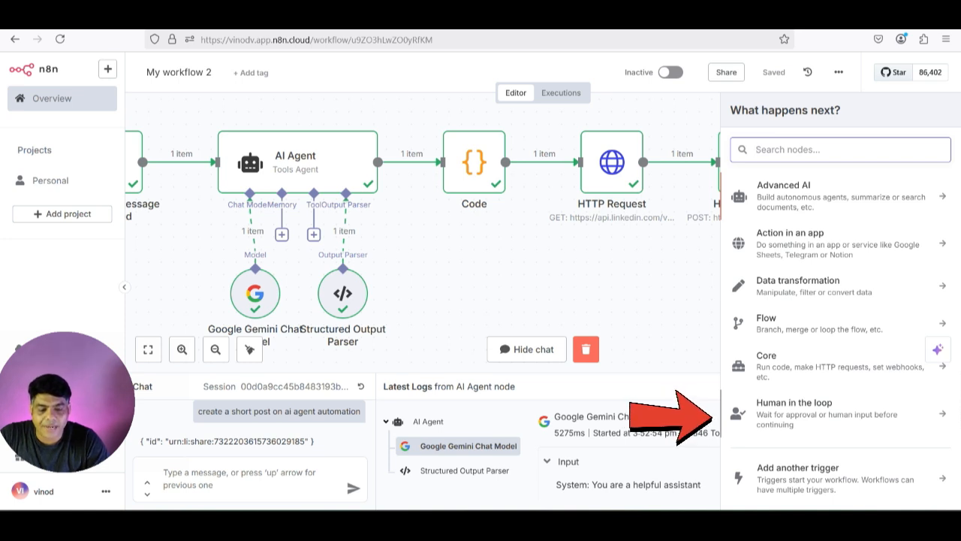
- Add a Human in the loop Gmail step using the existing Gmail account credential
click(814, 408)
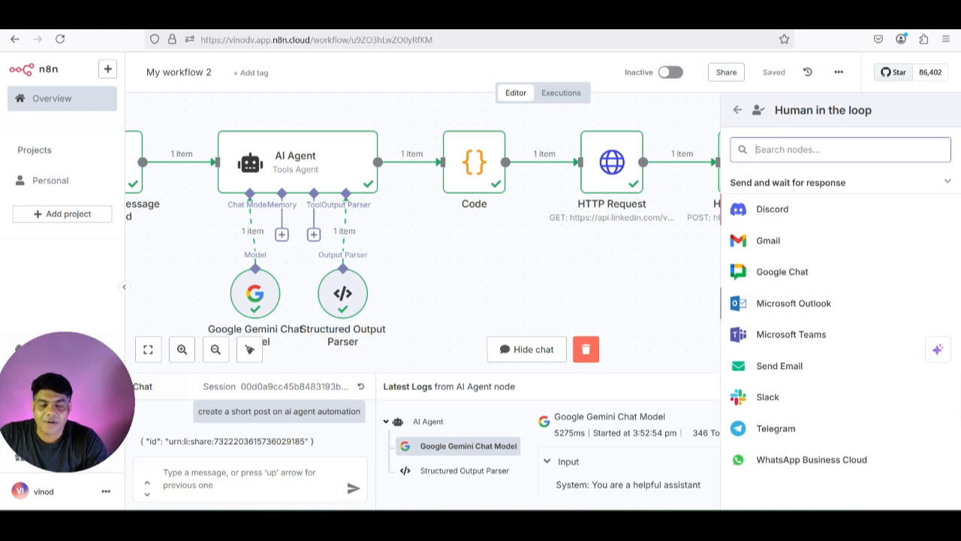
click(768, 240)
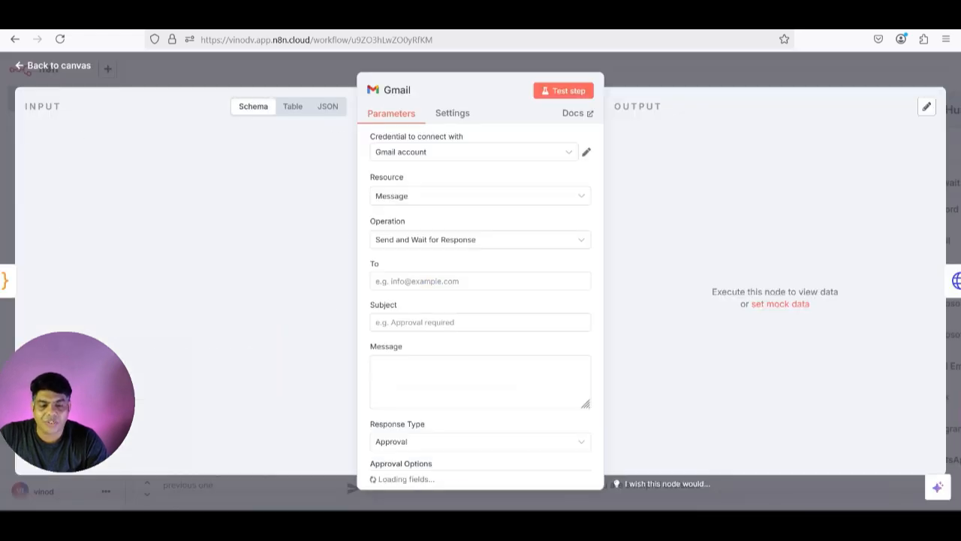
click(474, 152)
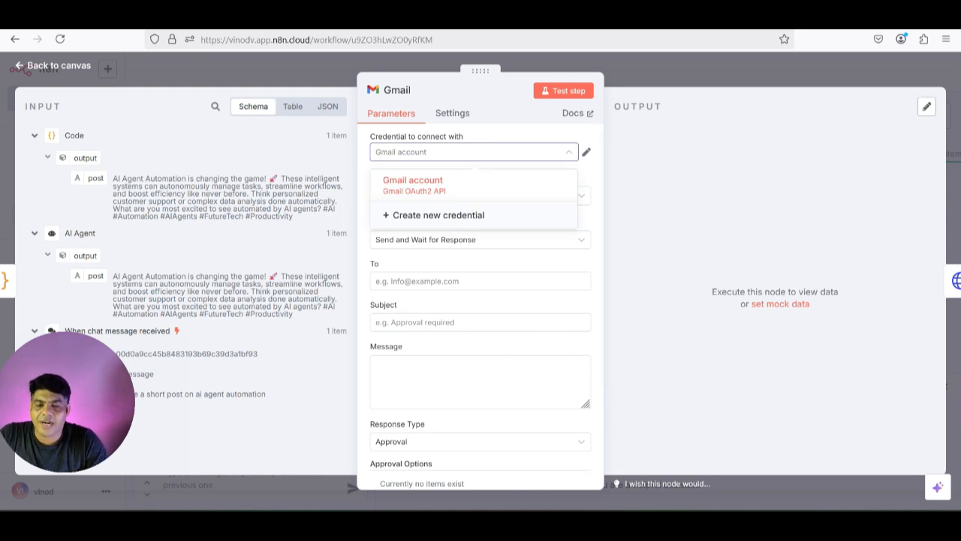
click(428, 185)
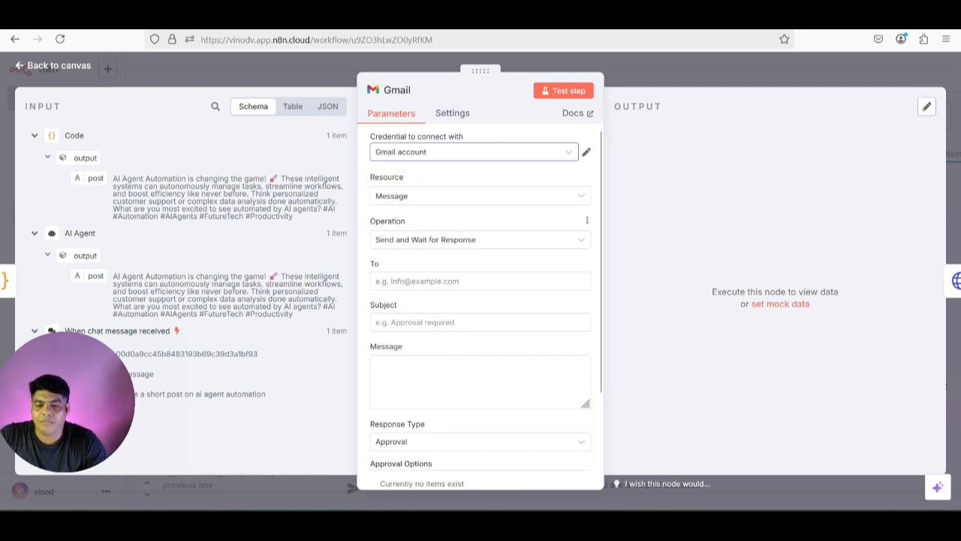
- Fill in the recipient e-mail, subject 'approval required', and the generated post as the message
click(473, 282)
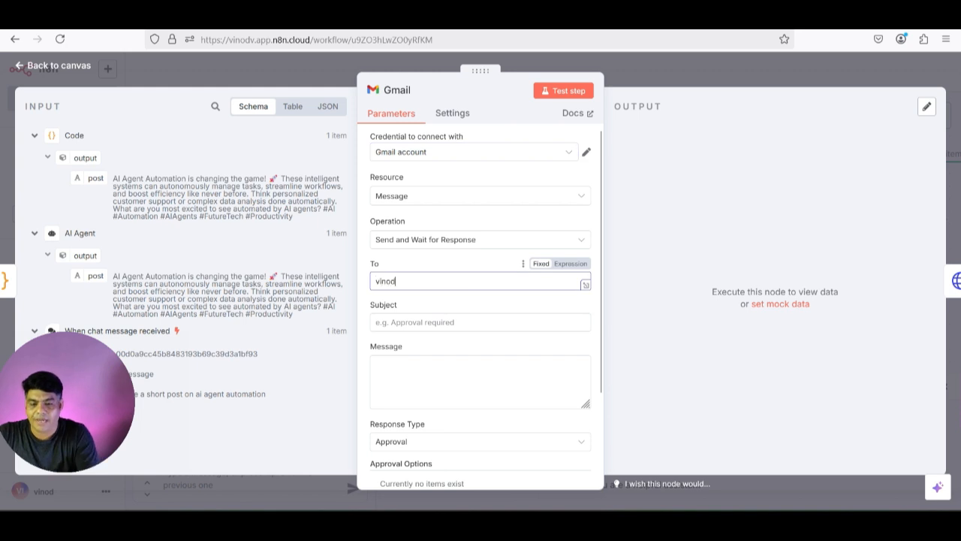
click(473, 322)
text(approval required)
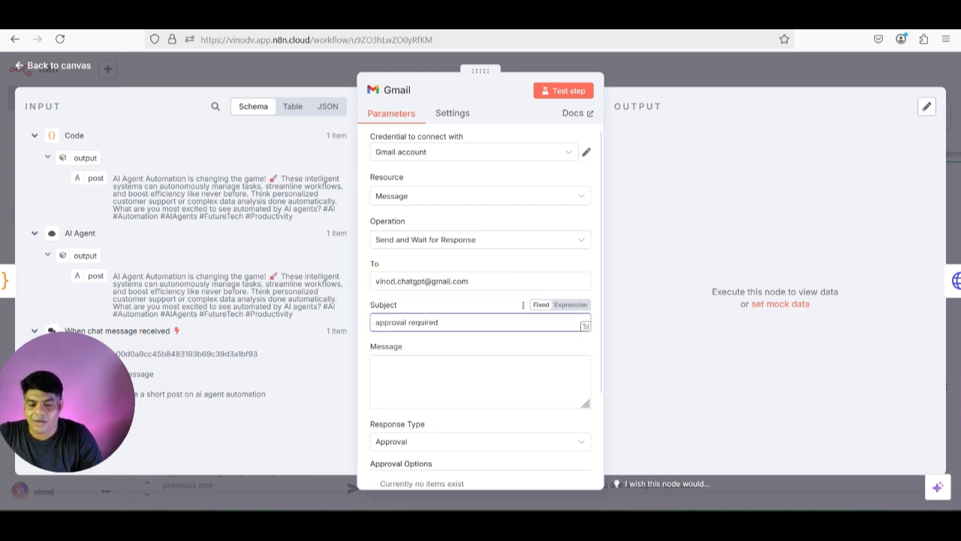
click(473, 381)
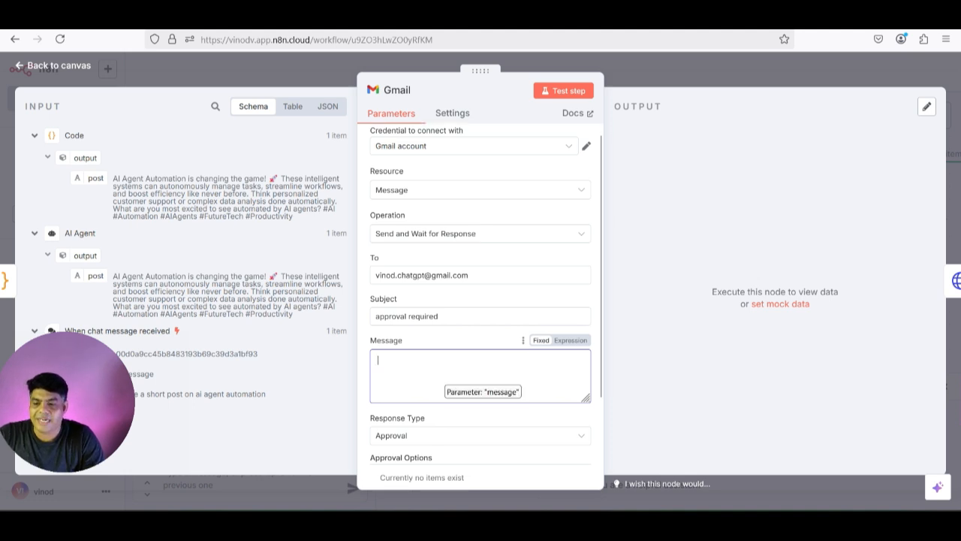
drag(95, 178, 478, 384)
drag(384, 358, 421, 359)
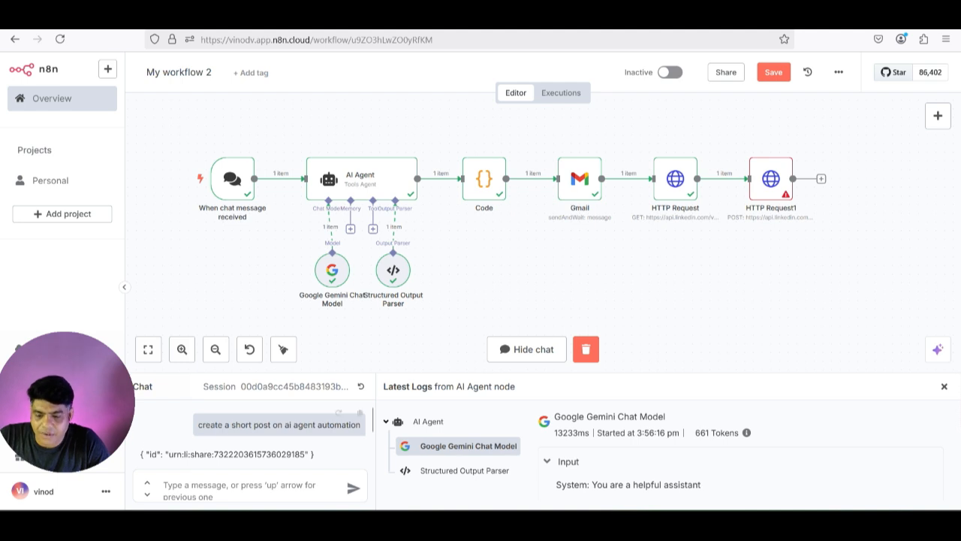
- Send the chat prompt 'create a short post on AI agentic workflows' to rerun the workflow
text(create a short post on AI agentic workflows)
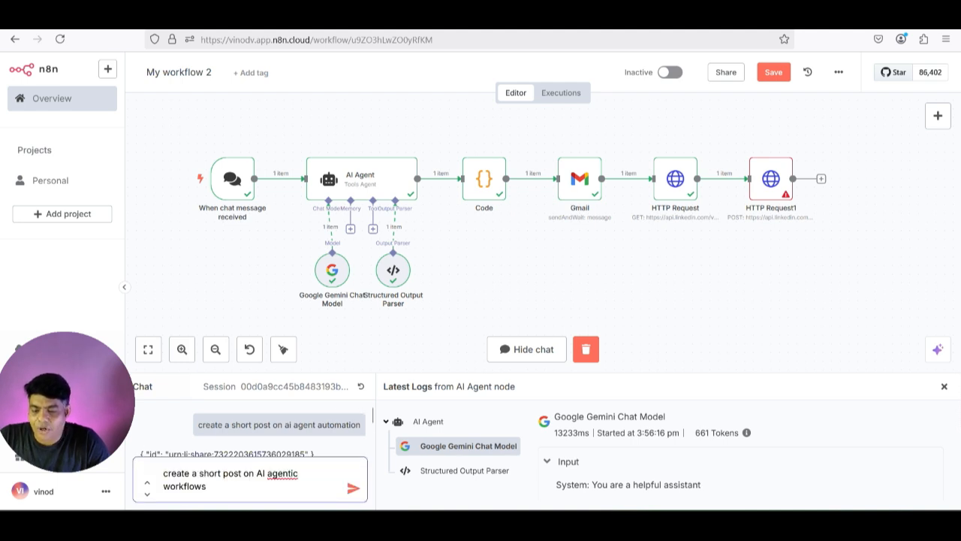
key(Return)
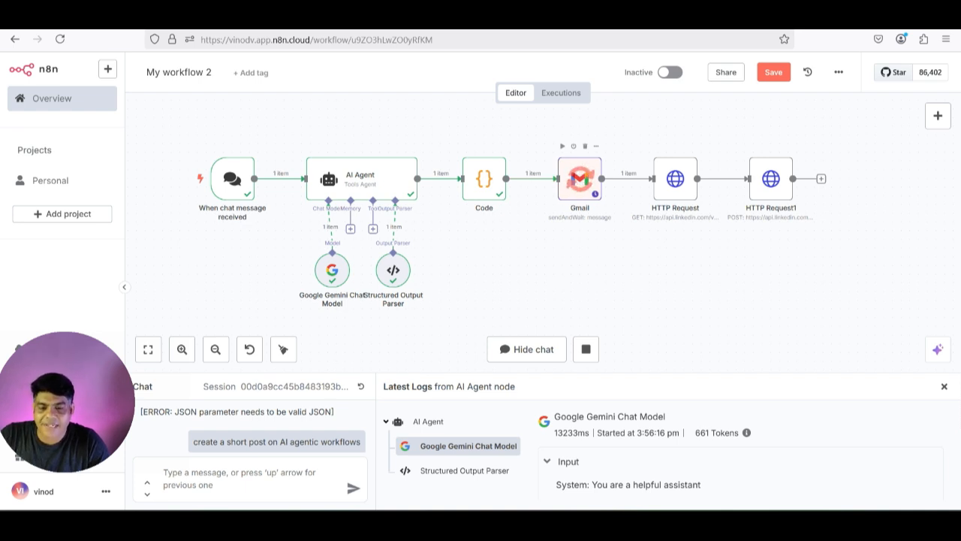
- Approve the generated post from the 'approval required' Gmail email, then check the n8n run
key(ctrl+Tab)
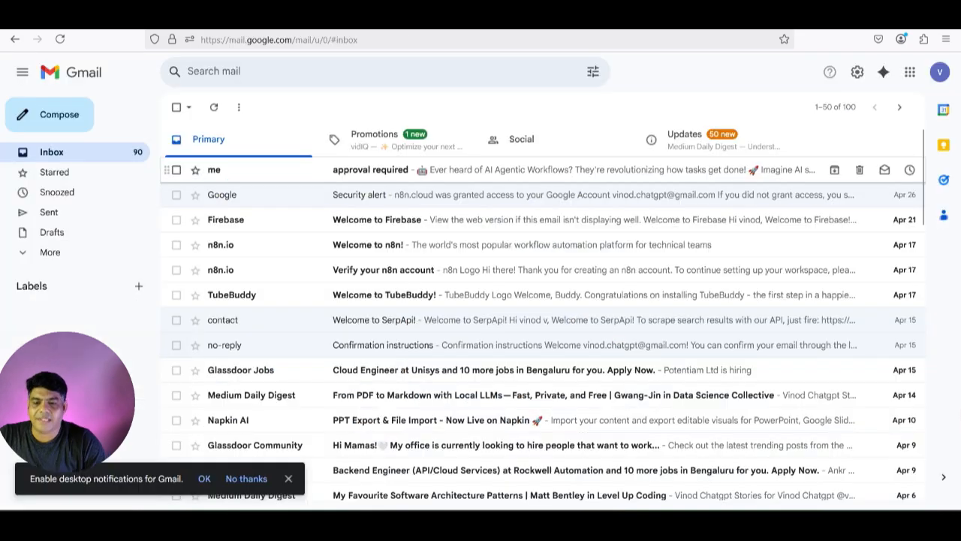
click(371, 170)
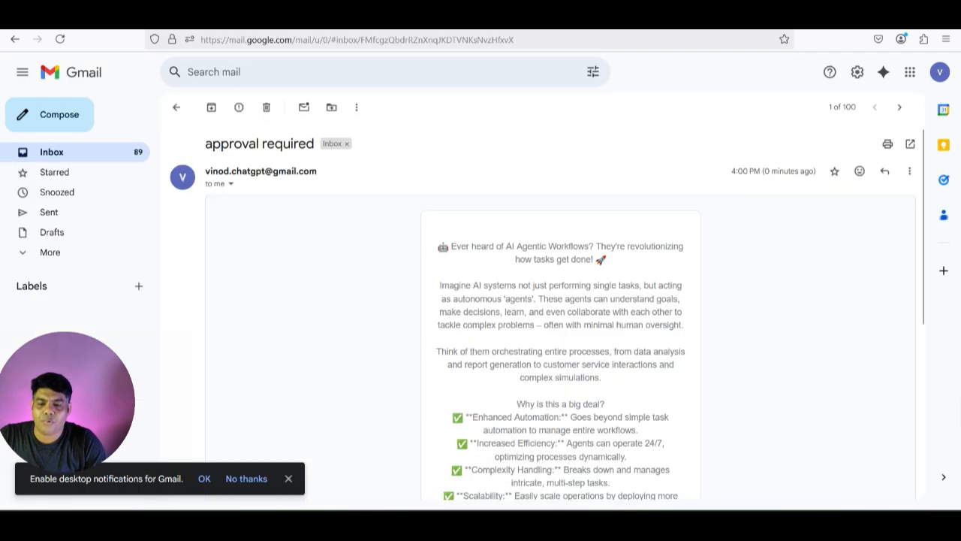
scroll(560, 315, down, 4)
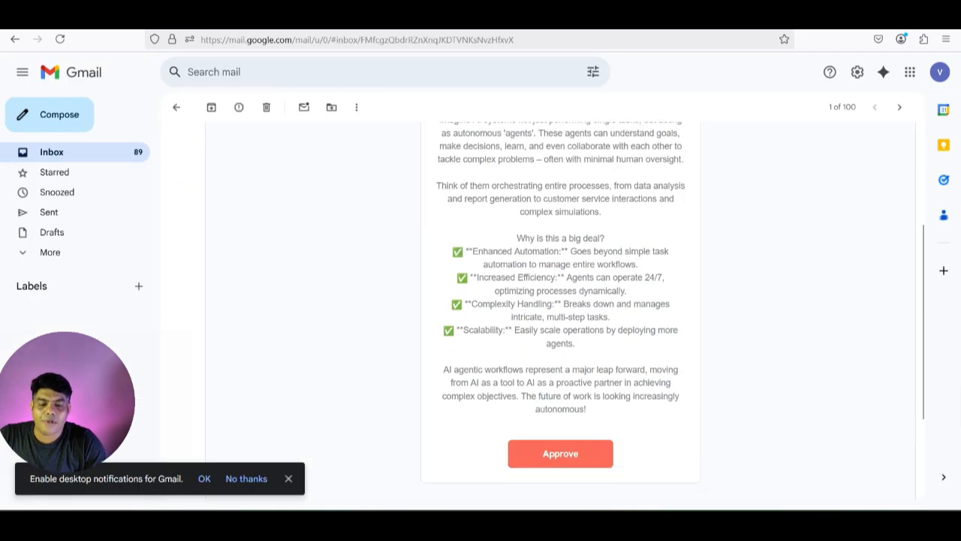
scroll(560, 315, up, 2)
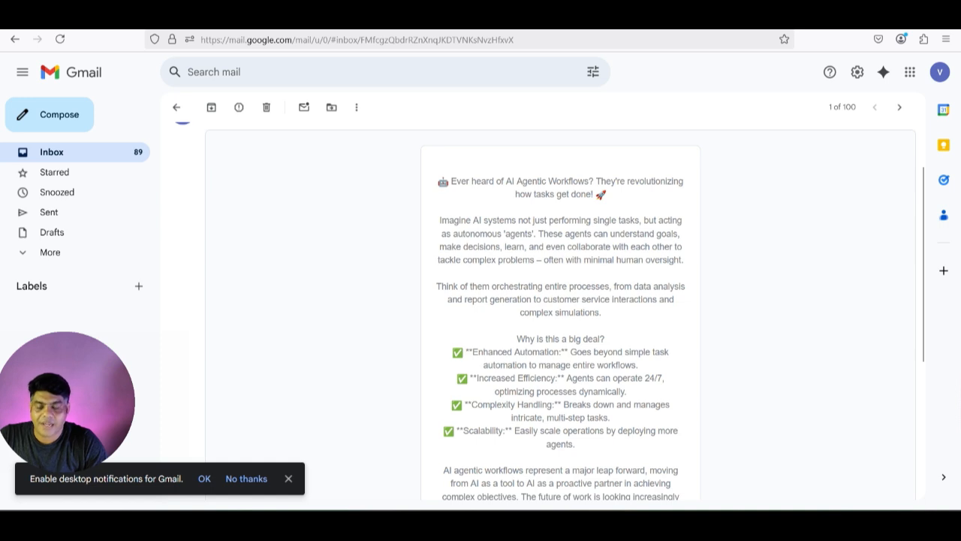
scroll(560, 315, down, 3)
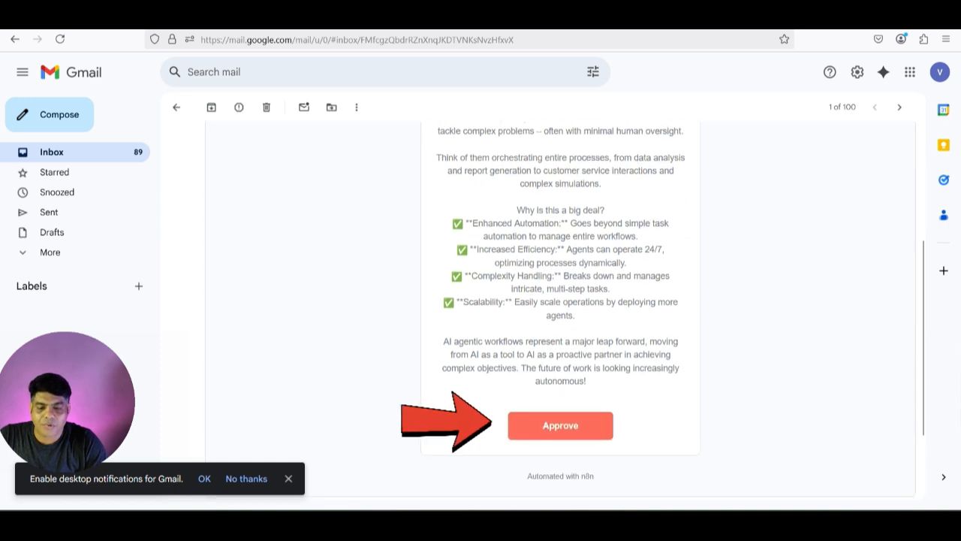
click(560, 425)
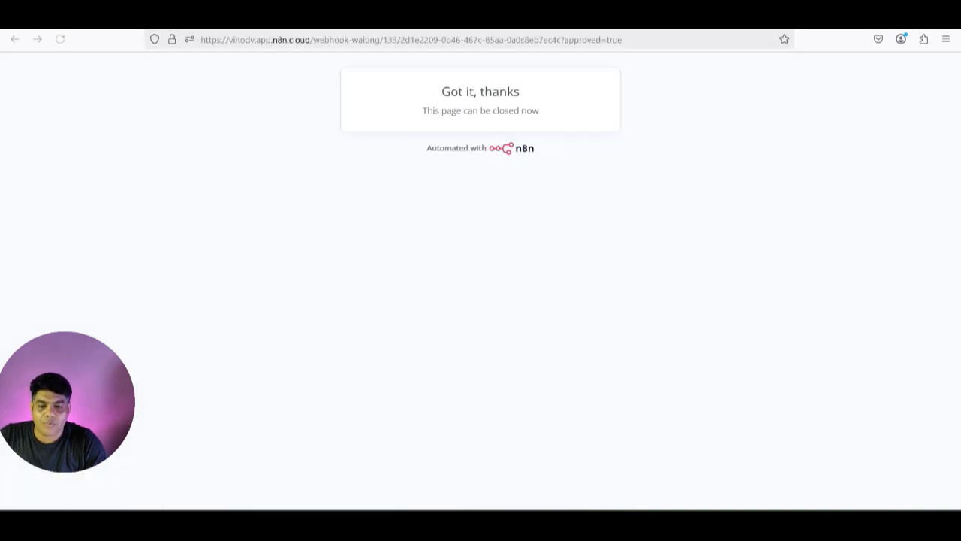
key(alt+Tab)
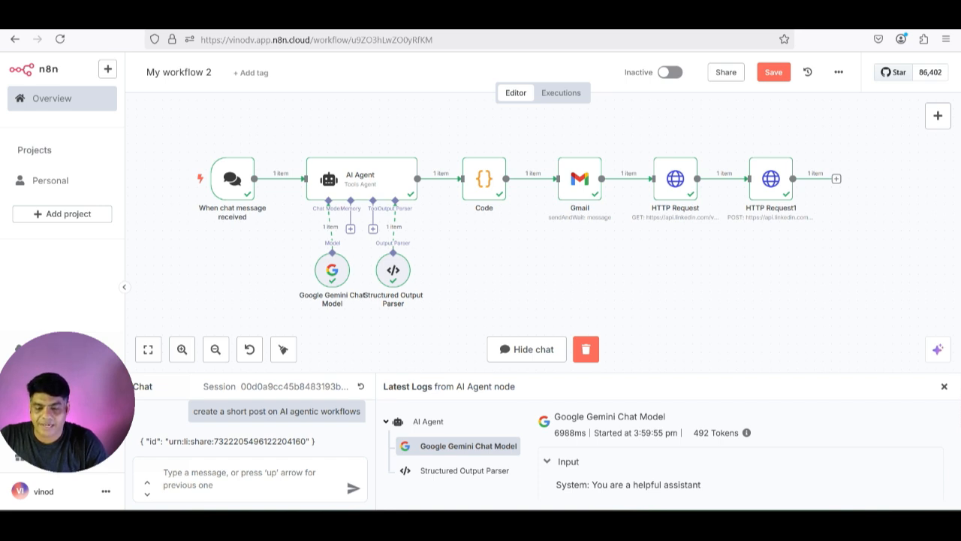
key(alt+Tab)
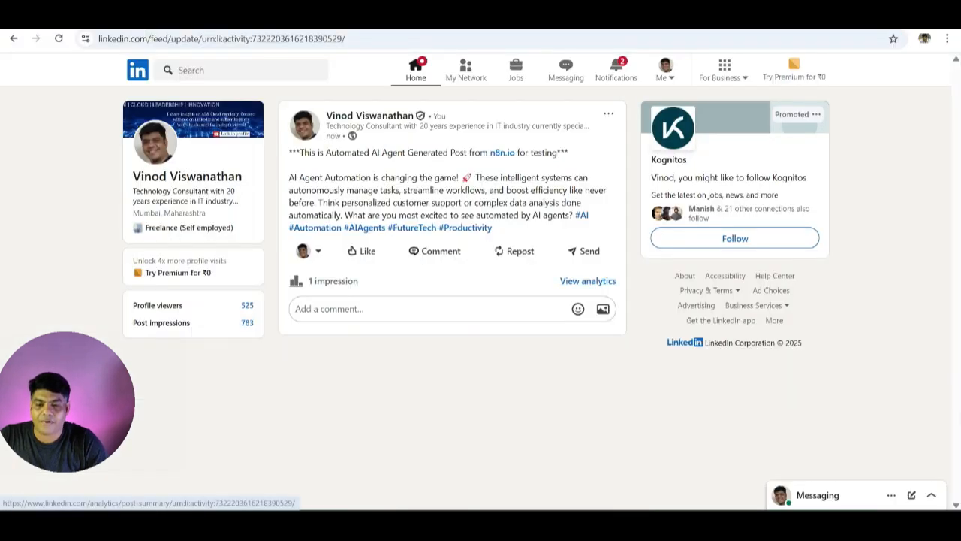
- Open the newest post in the LinkedIn profile's activity and check the AI agentic workflows text
click(187, 176)
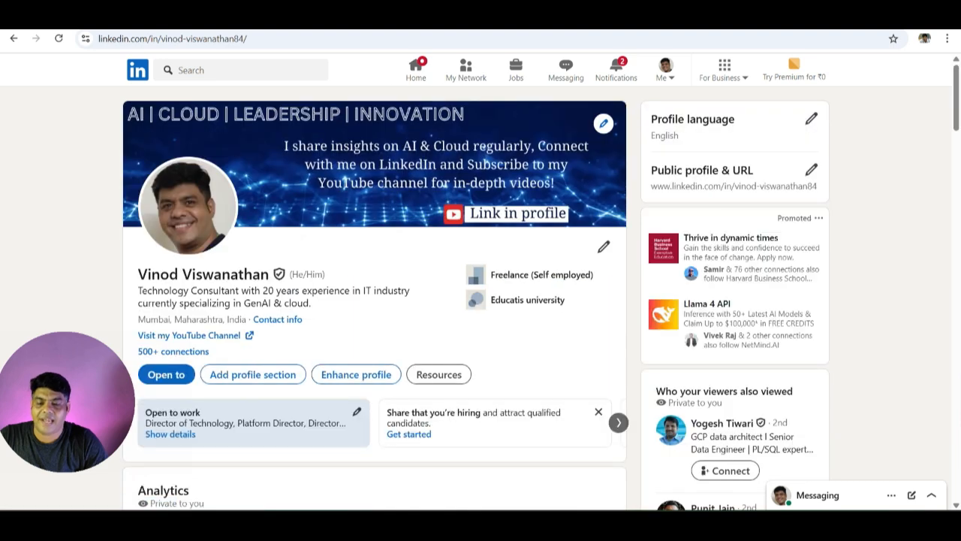
scroll(481, 300, down, 10)
scroll(315, 225, down, 1)
click(315, 206)
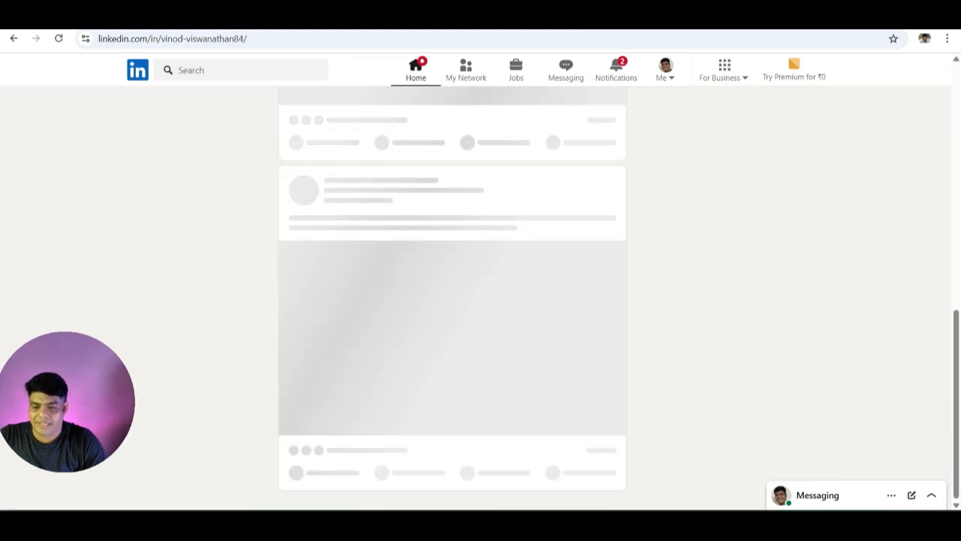
scroll(480, 300, down, 1)
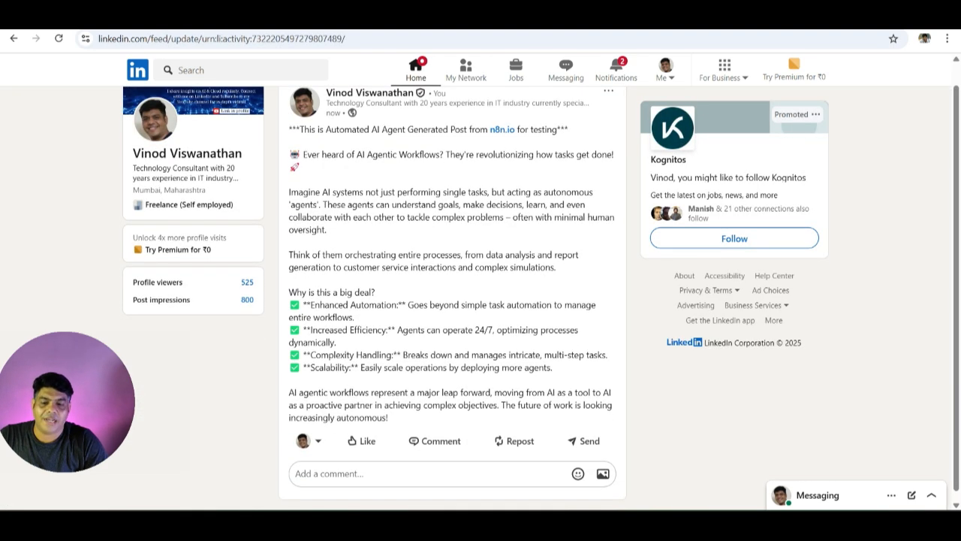
drag(346, 155, 455, 228)
click(455, 228)
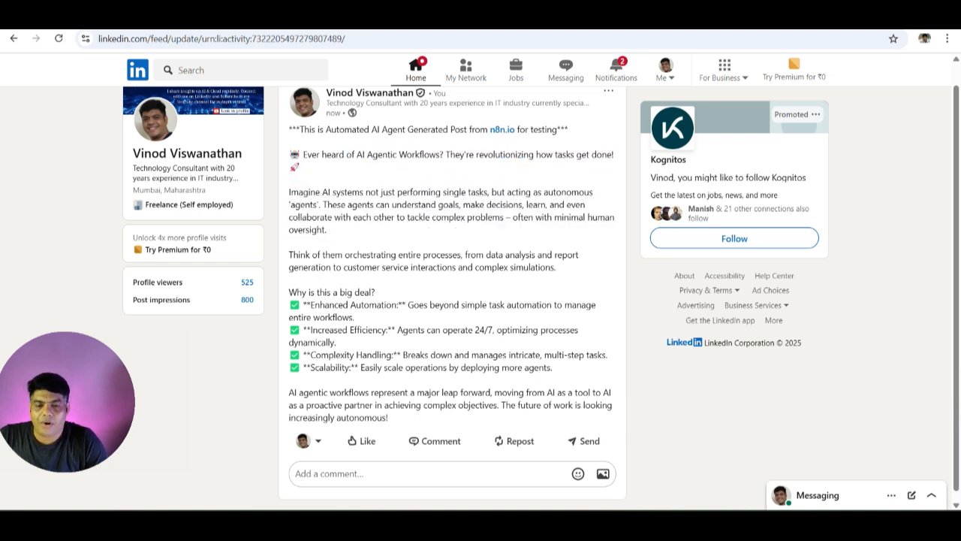
key(alt+Tab)
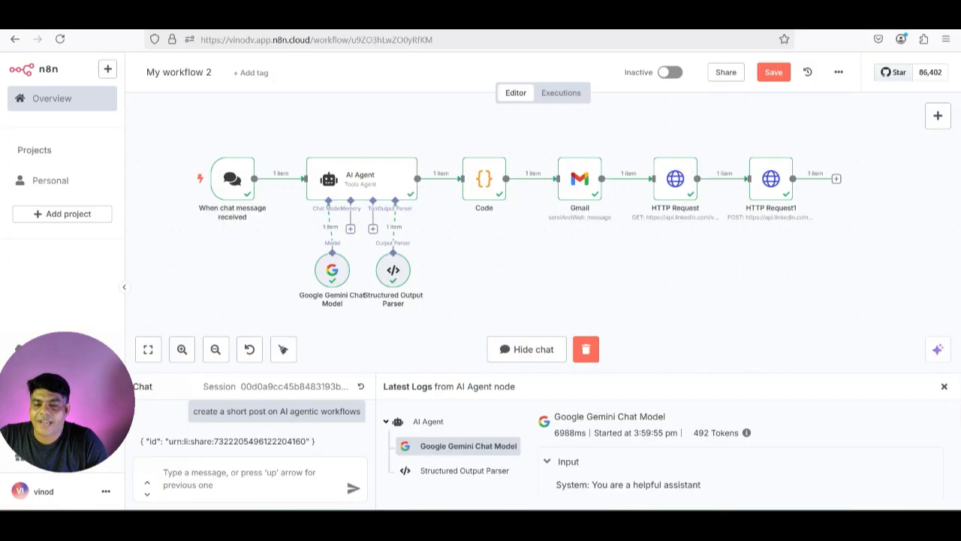